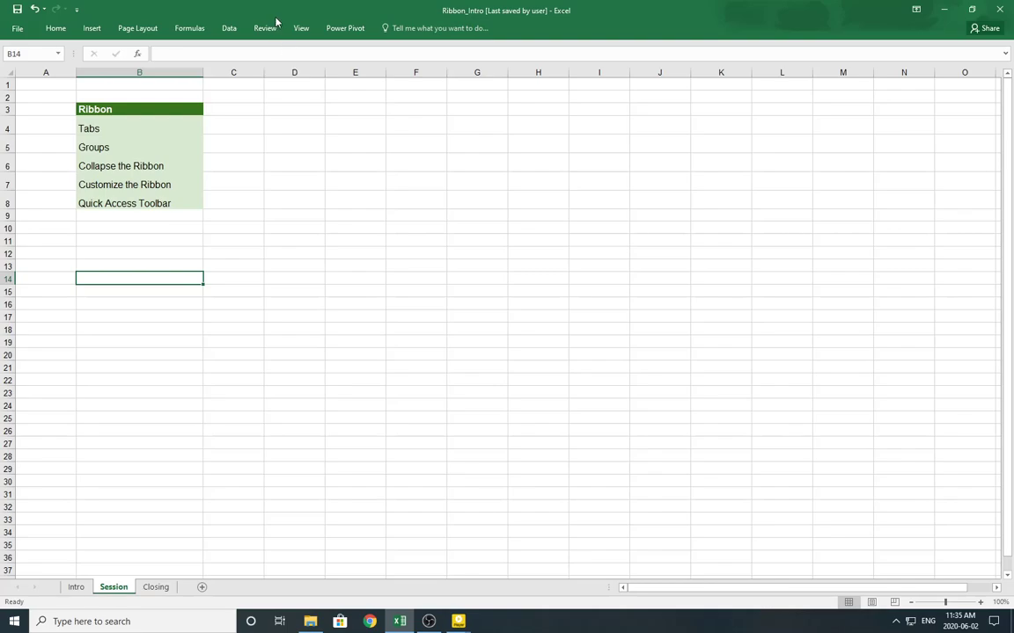
Turn off the Collapse the Ribbon option so the ribbon stays fully expanded
left_click(302, 29)
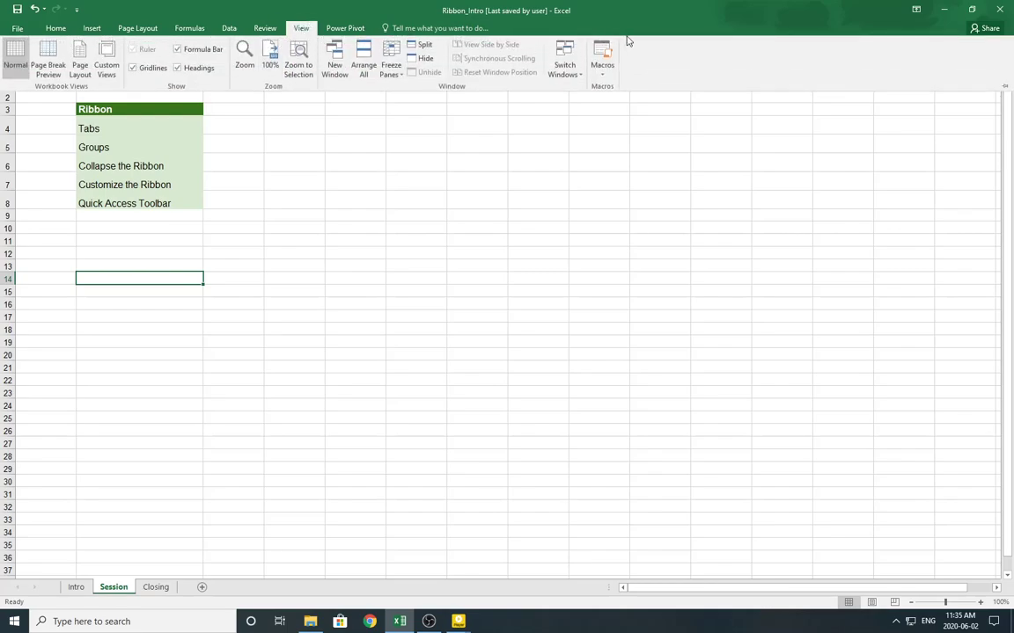
right_click(668, 75)
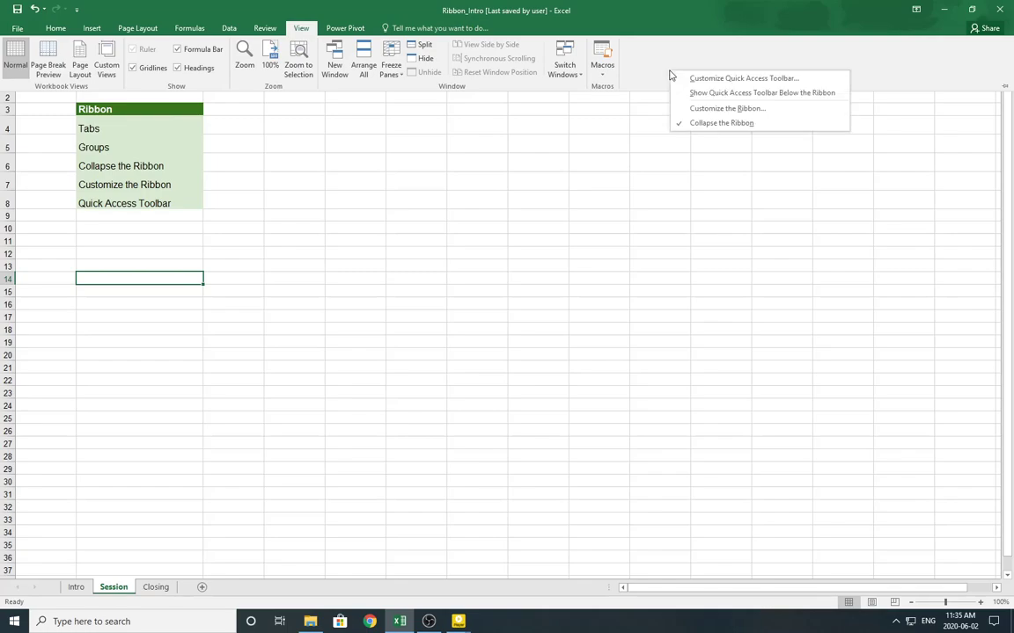
left_click(687, 124)
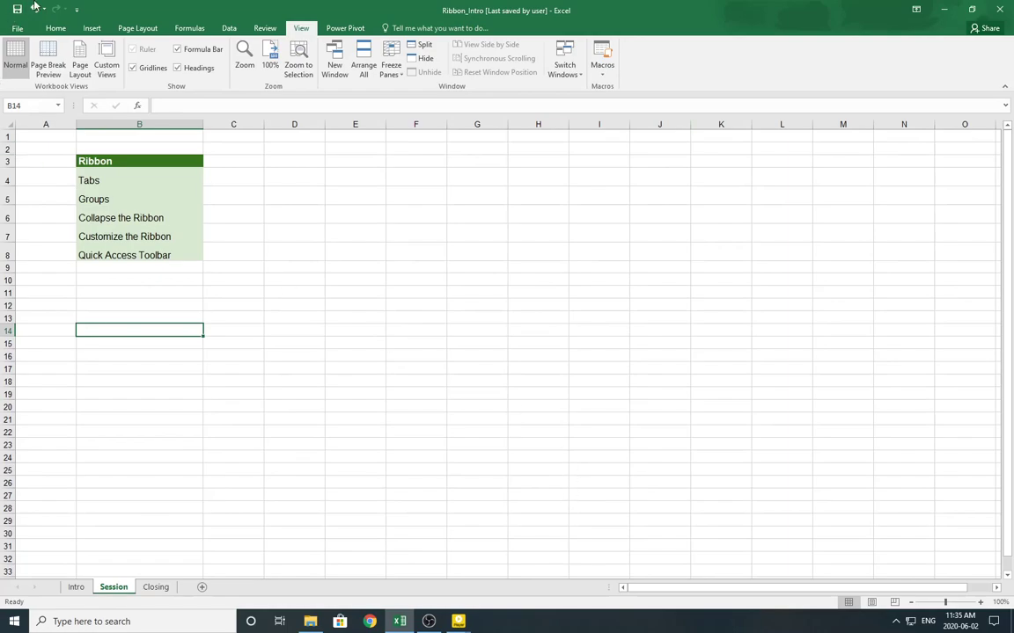
Open the ribbon customization settings and examine the groups under the Home, Insert and View main tabs
right_click(682, 68)
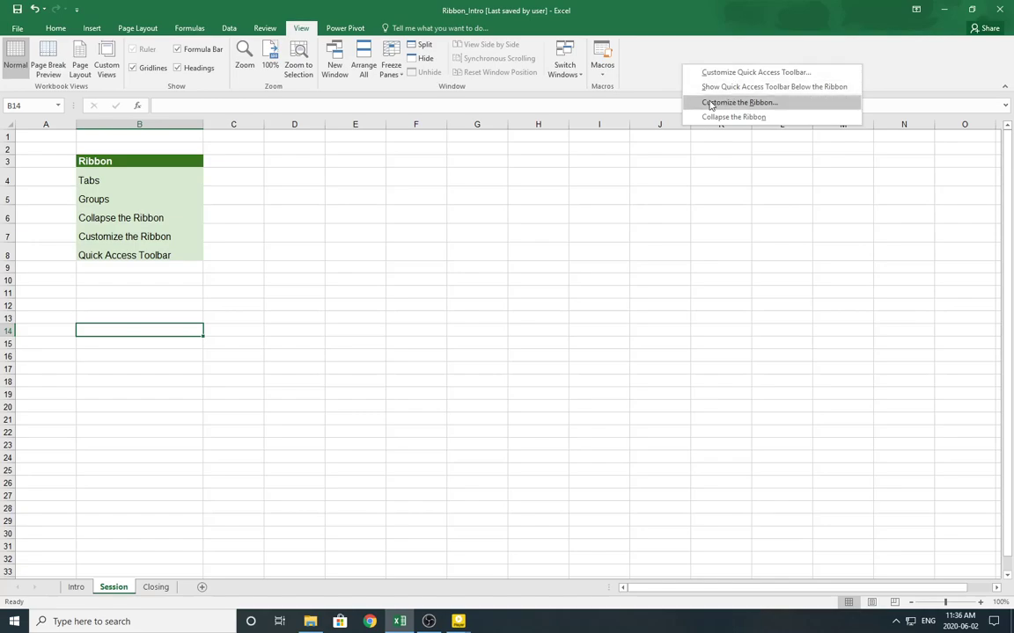
left_click(707, 104)
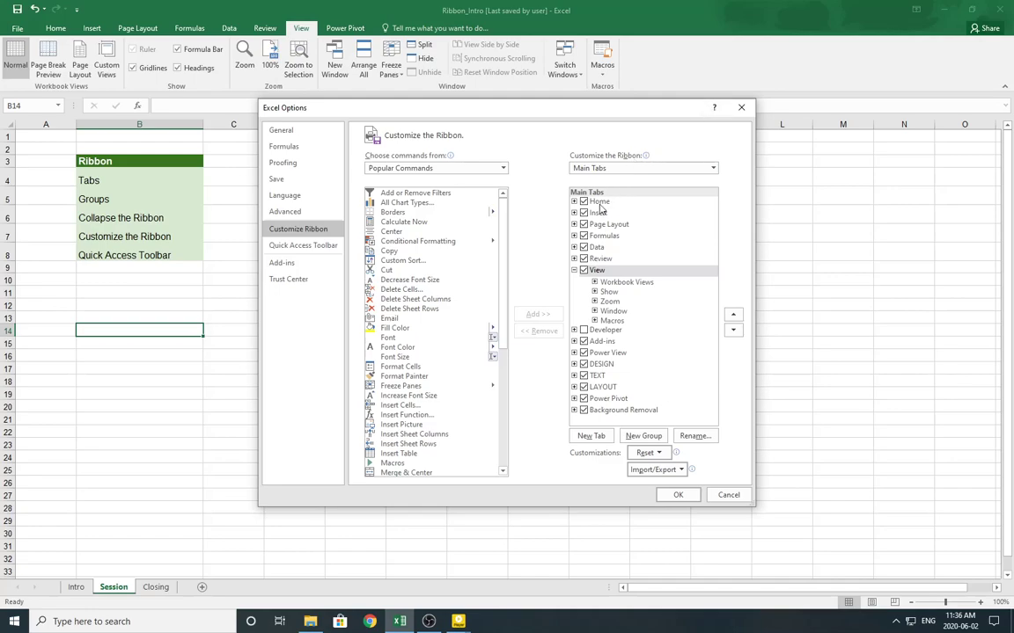
left_click(574, 202)
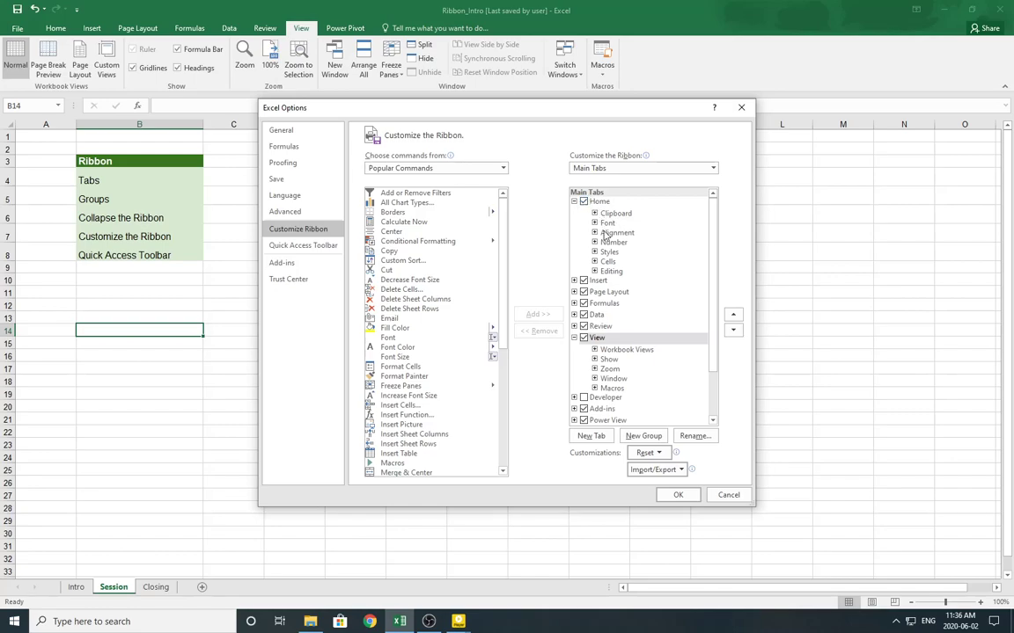
left_click(574, 281)
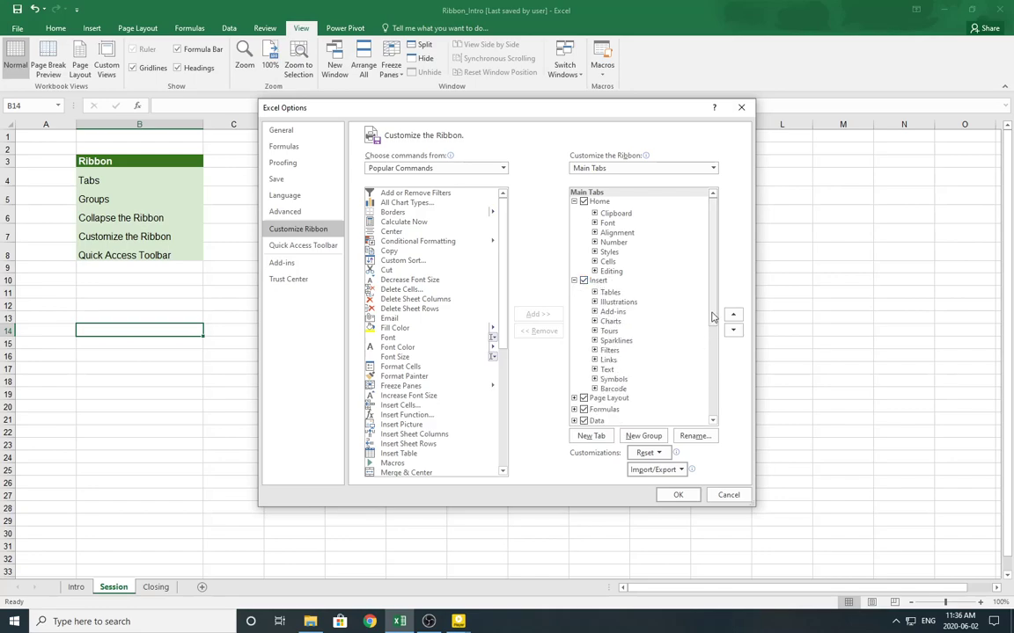
left_click_drag(712, 316, 713, 410)
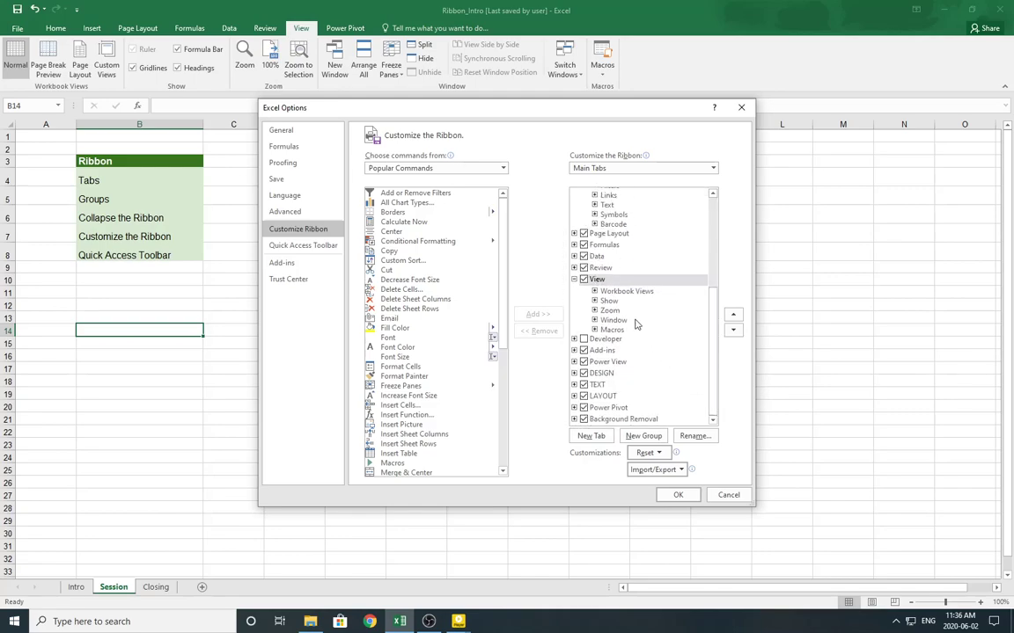
left_click(574, 279)
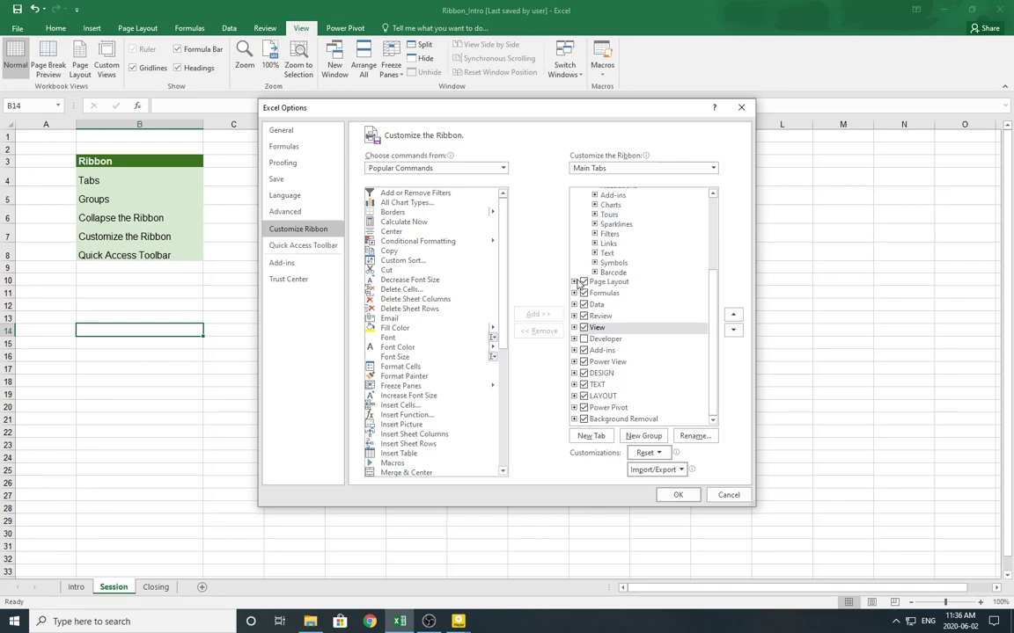
scroll(574, 264, "up", 4)
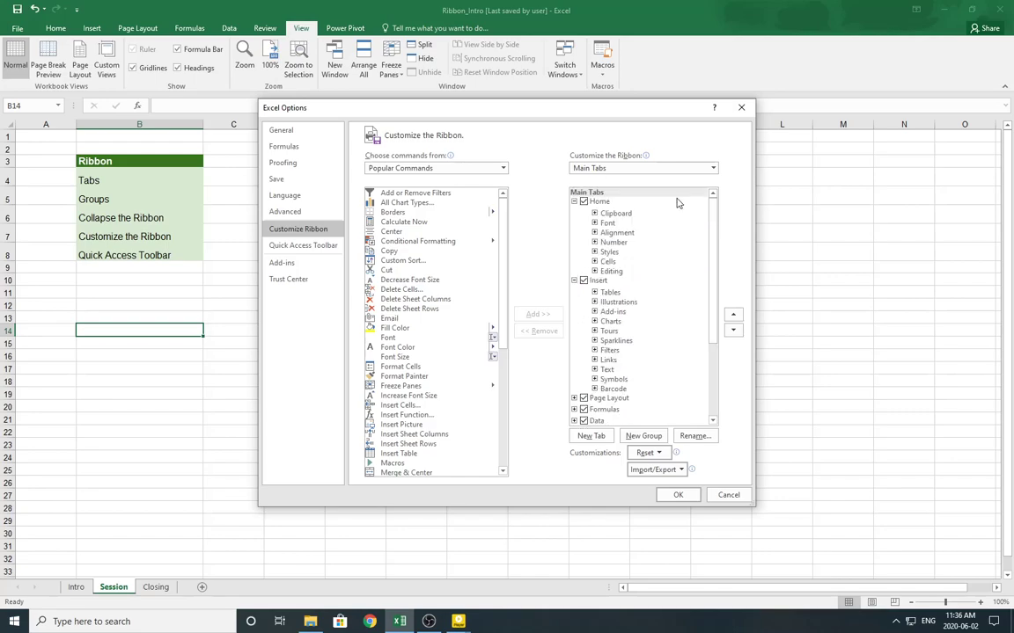
left_click(574, 201)
left_click(574, 212)
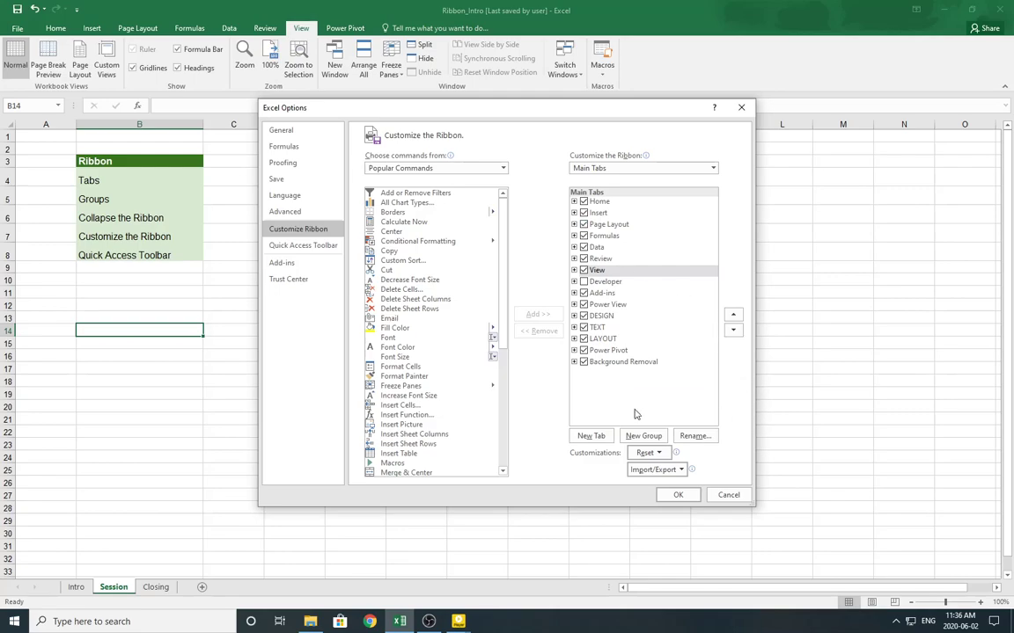
Create a new custom ribbon tab after View and rename it "My Tab"
left_click(582, 438)
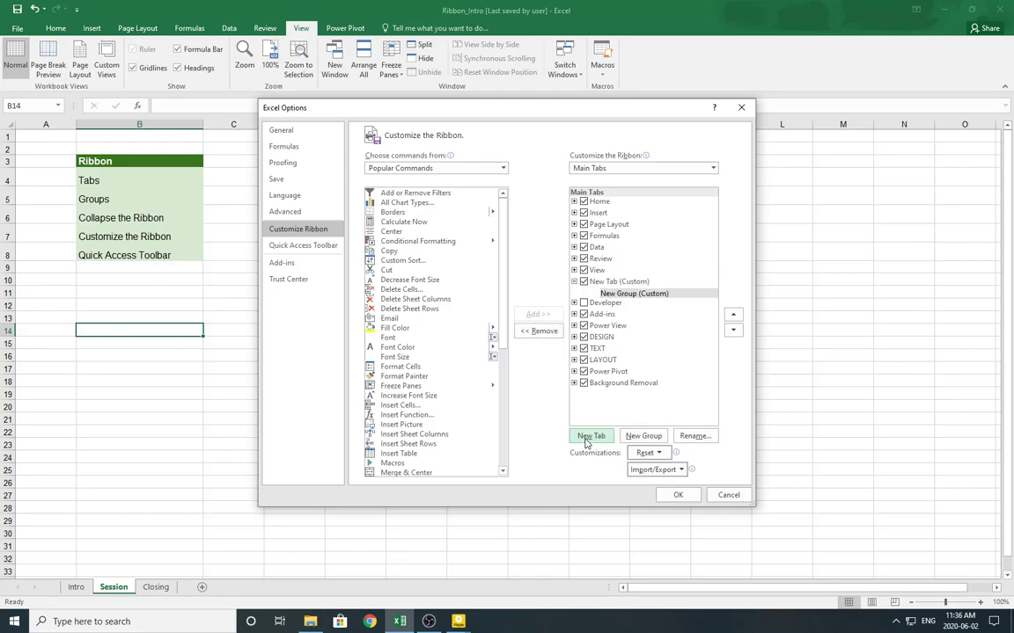
left_click(621, 282)
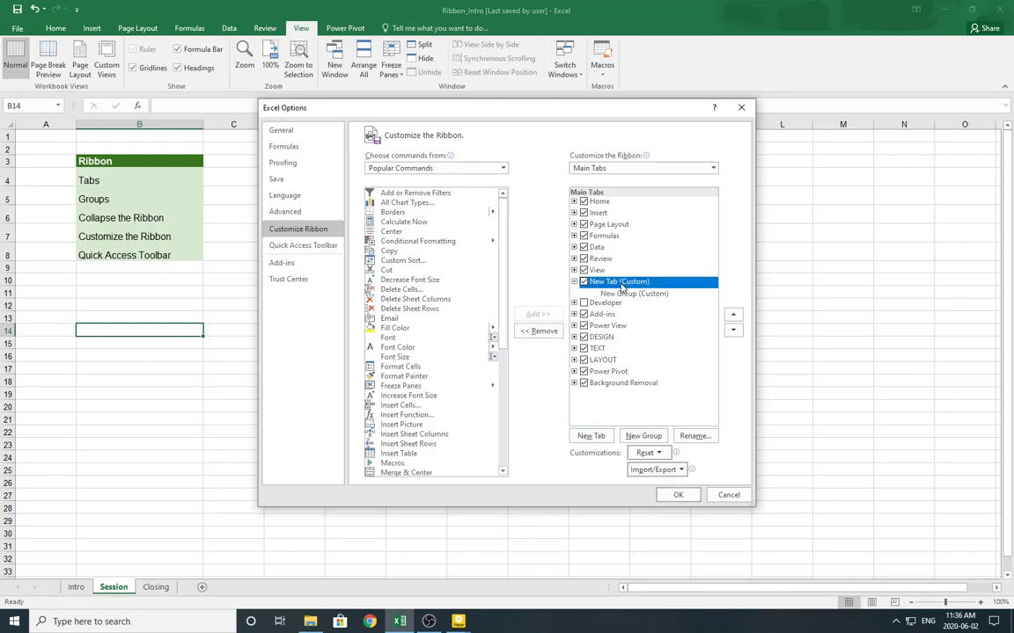
left_click(703, 440)
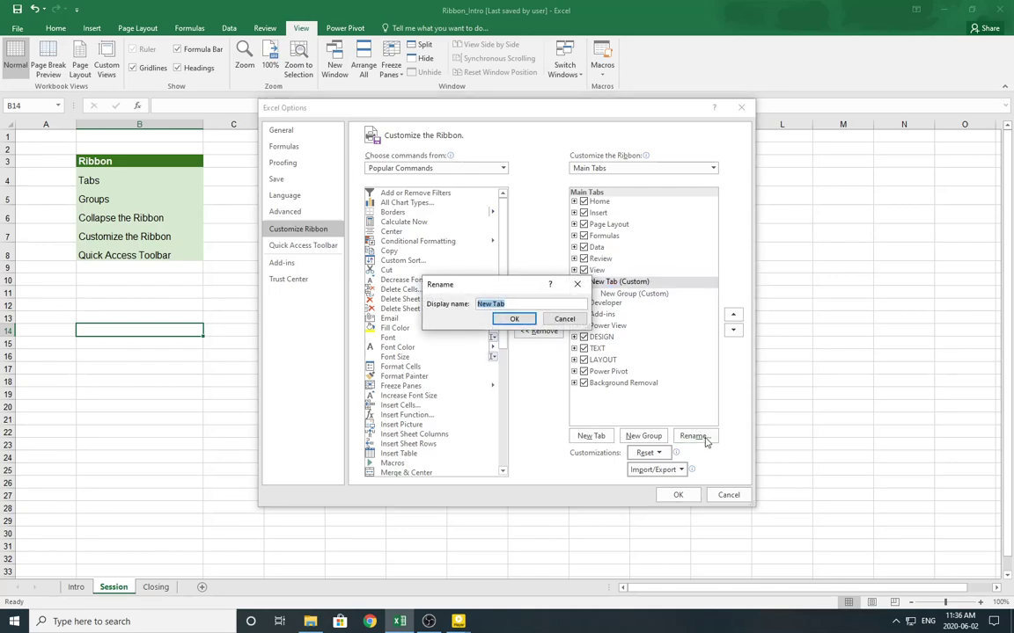
key("Left")
type("M")
left_click(514, 318)
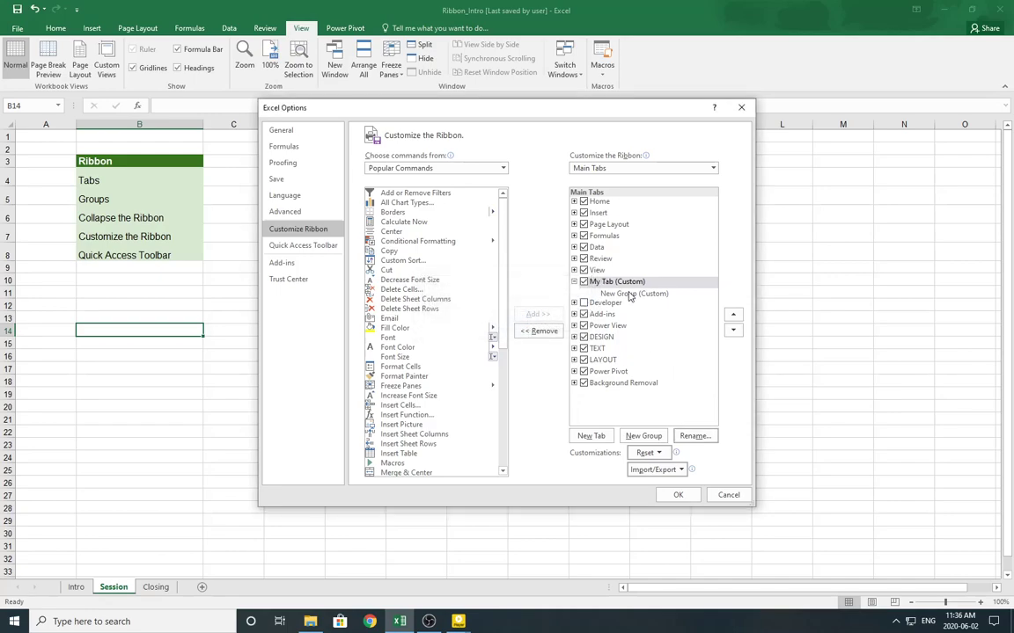
Add the Fill Color, Font Color and Freeze Panes commands to the new group in My Tab and apply the customization
left_click(629, 295)
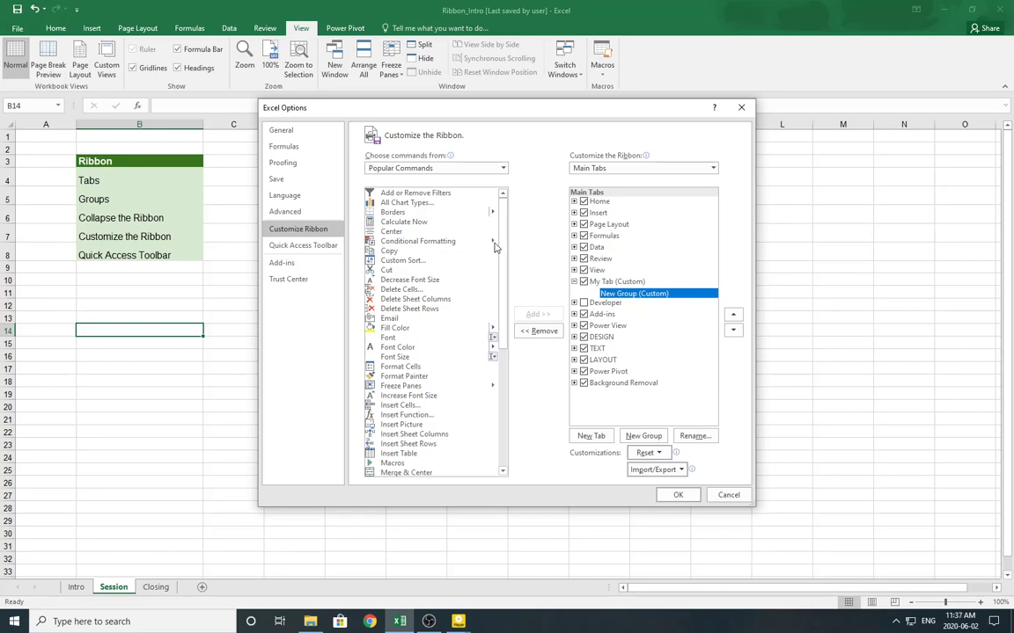
left_click(406, 331)
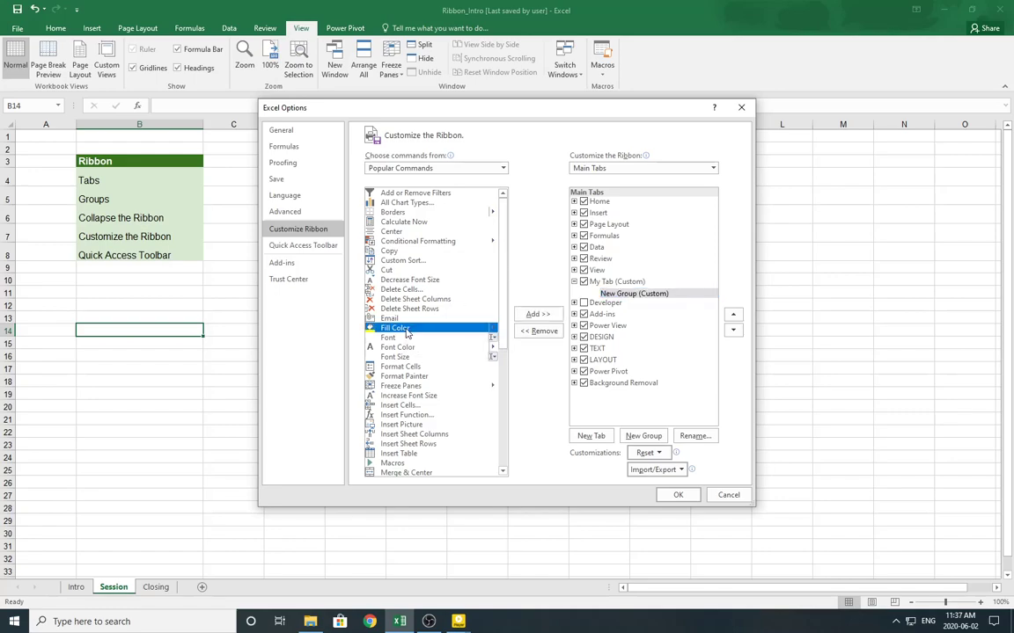
left_click(536, 315)
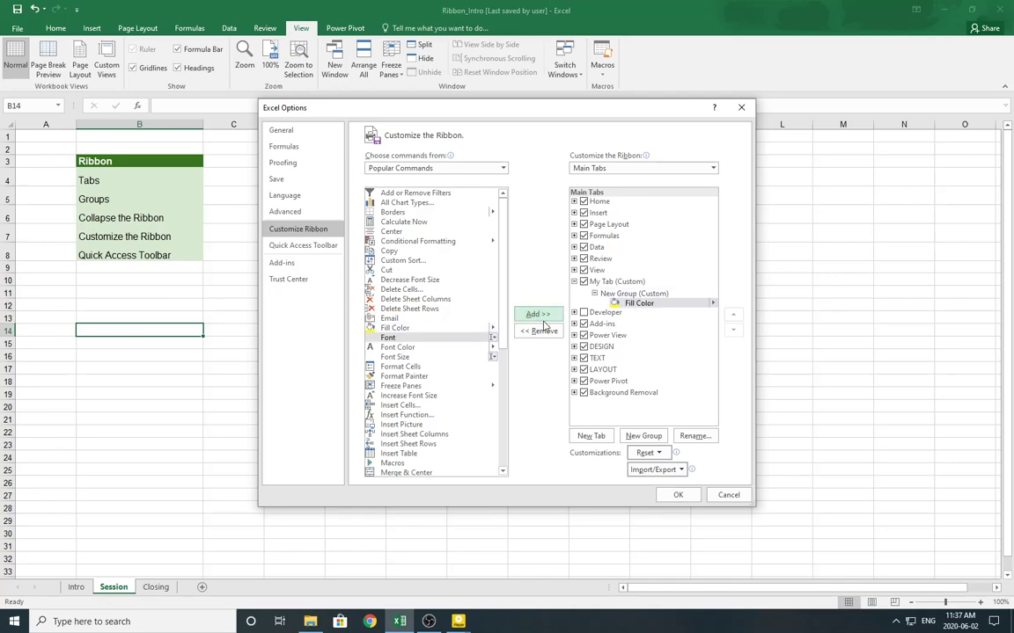
left_click(430, 347)
left_click(537, 315)
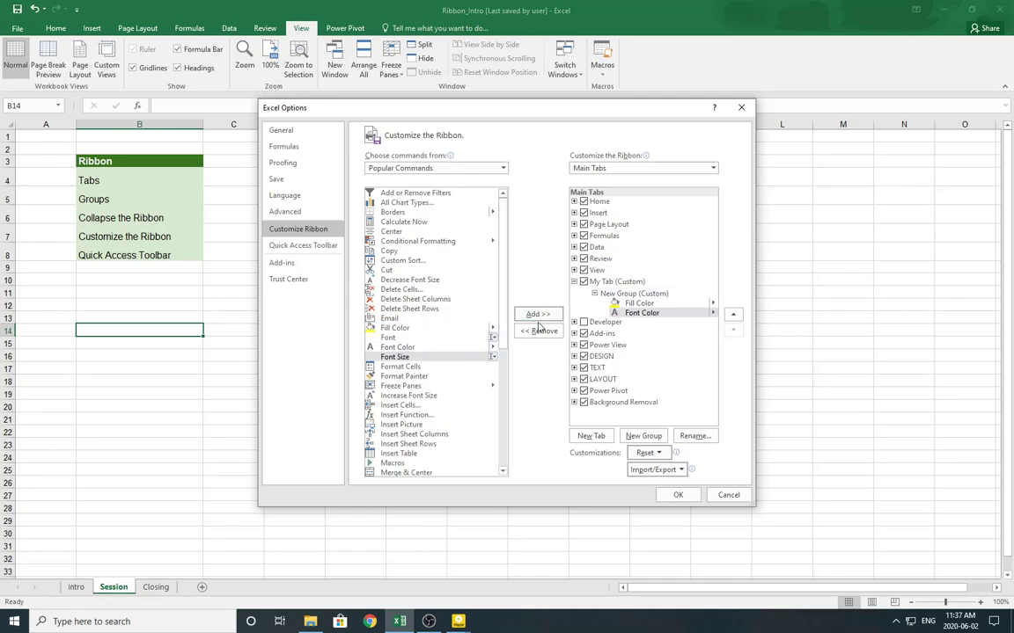
left_click(421, 388)
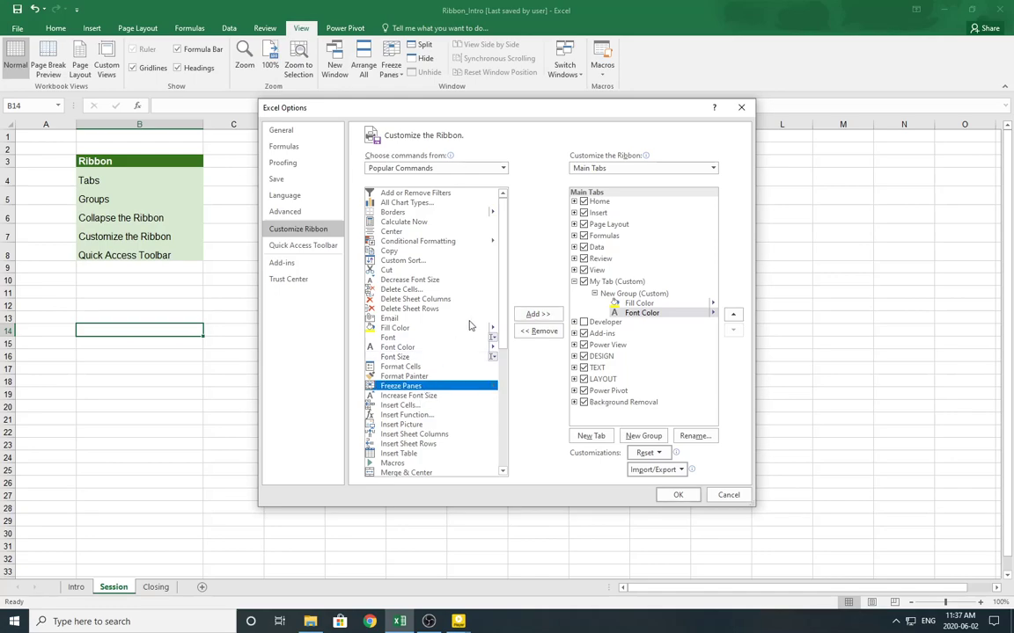
left_click(537, 315)
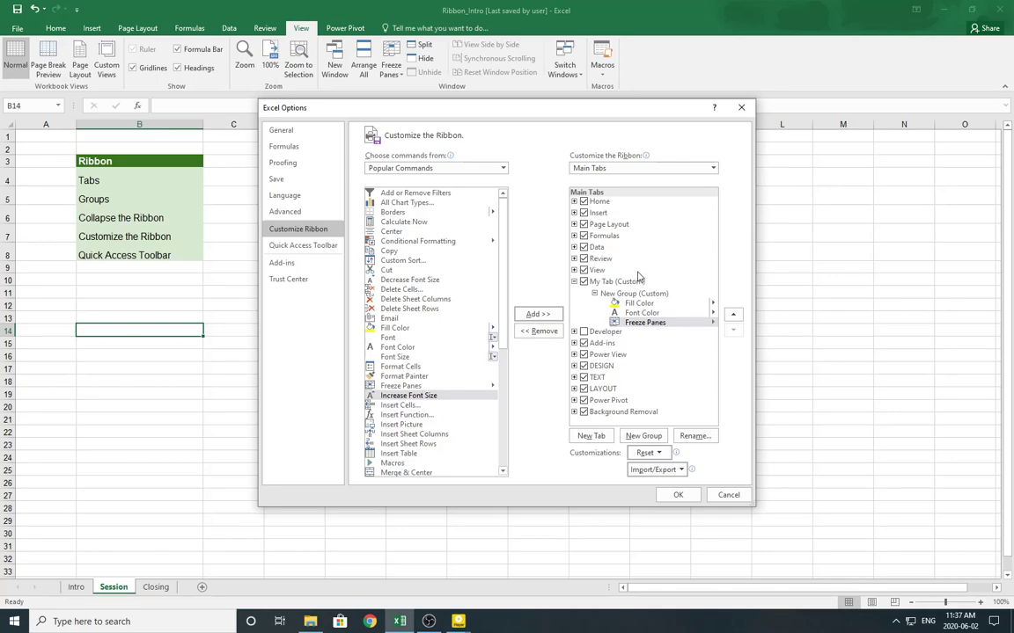
left_click(694, 498)
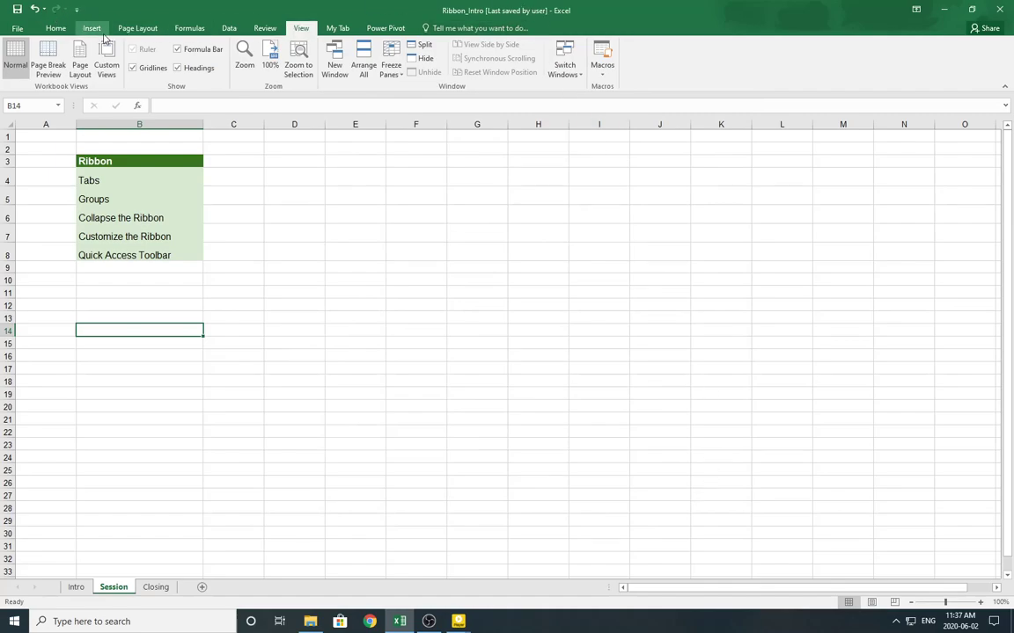
Using the My Tab commands, give the Ribbon header in cell B3 a light green fill and dark green font color
left_click(336, 32)
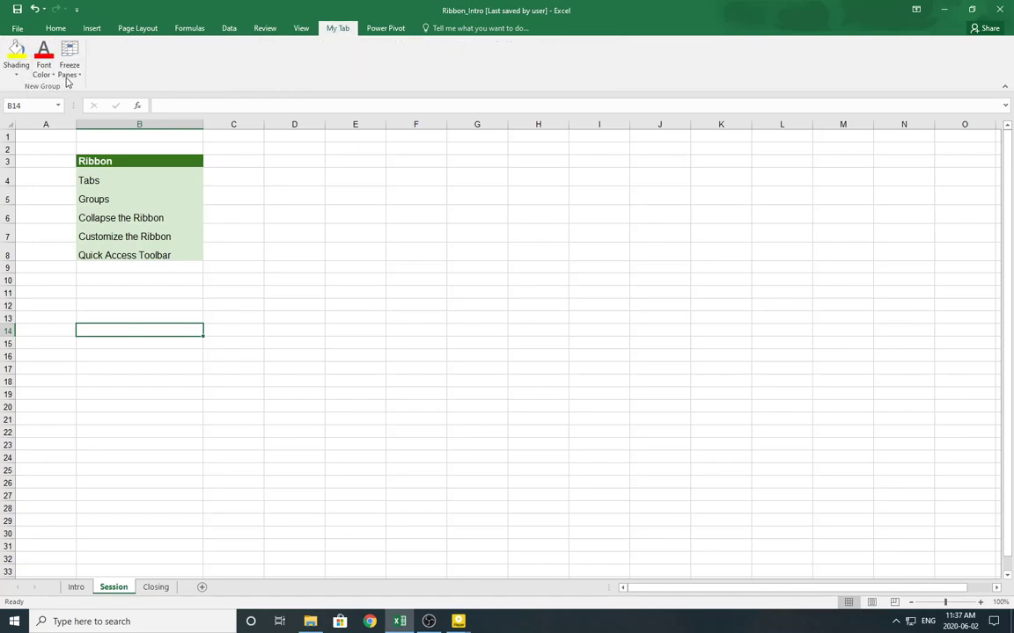
left_click(195, 162)
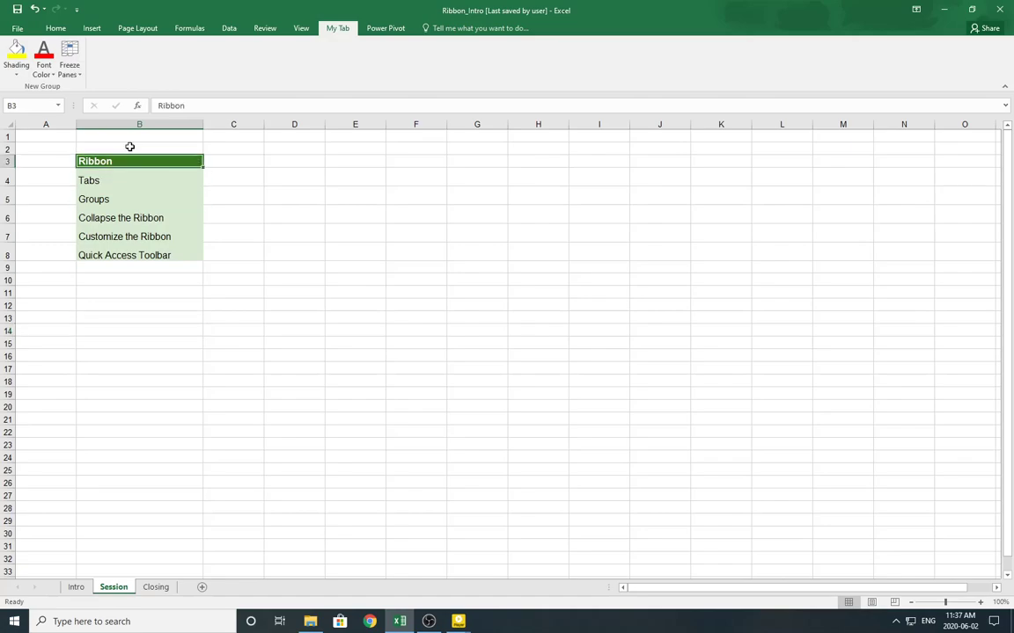
left_click(22, 66)
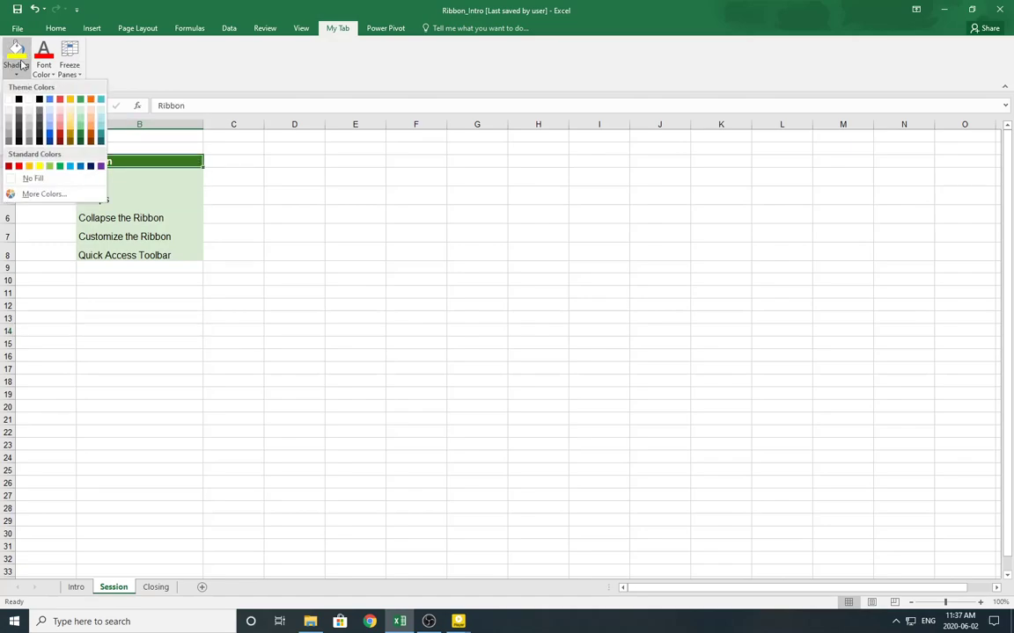
left_click(82, 120)
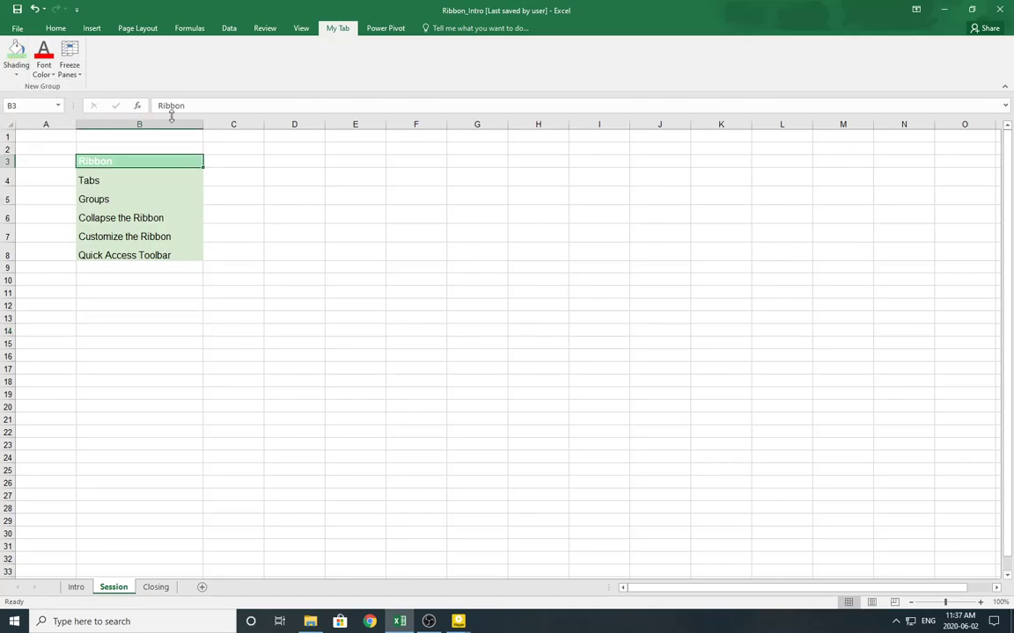
left_click(46, 74)
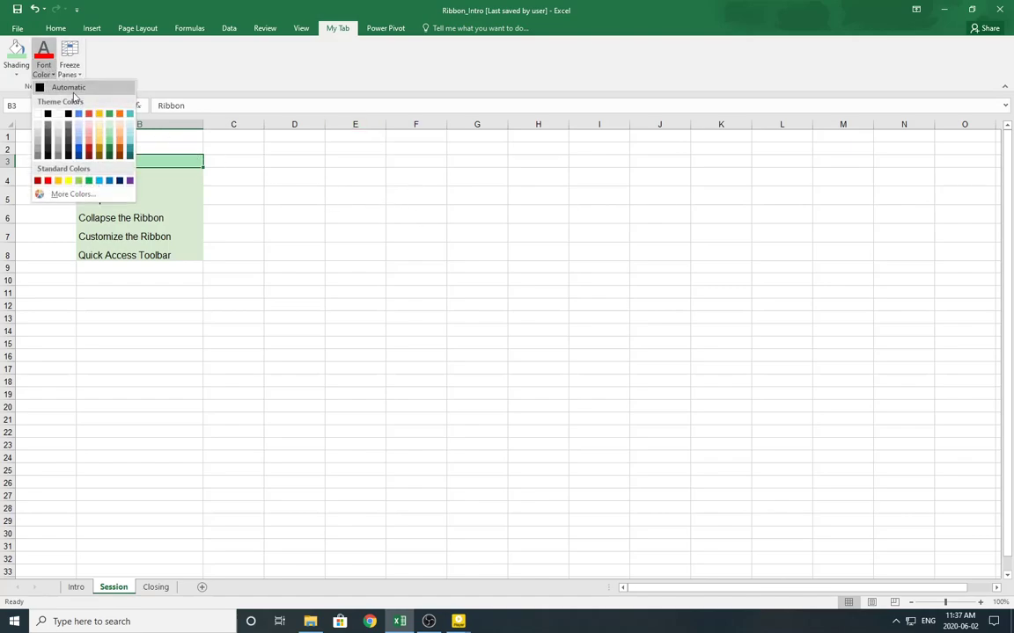
left_click(113, 160)
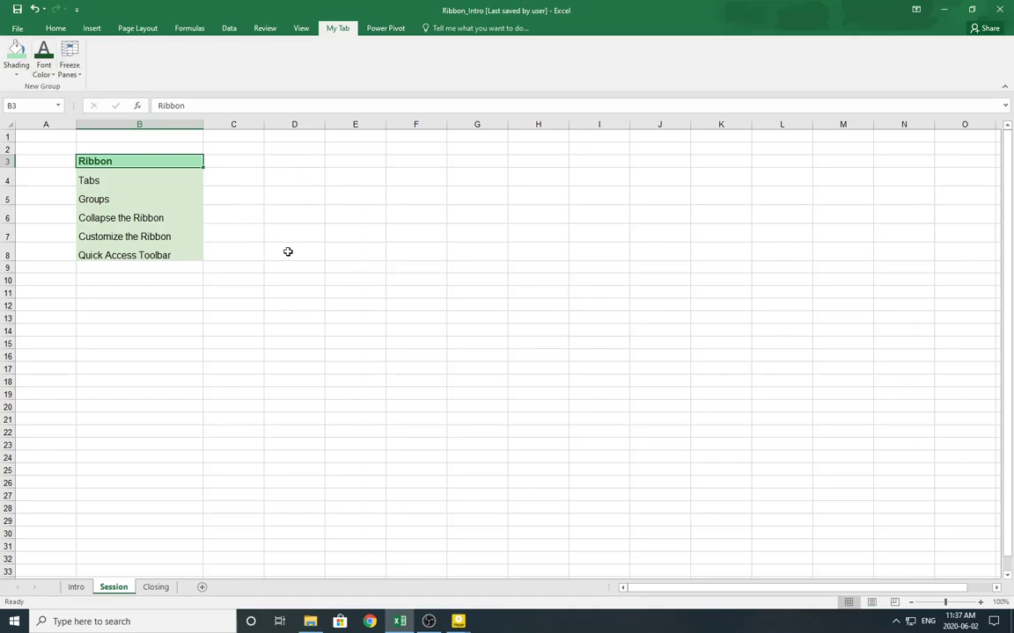
Remove the custom My Tab from the ribbon and apply the change
right_click(333, 70)
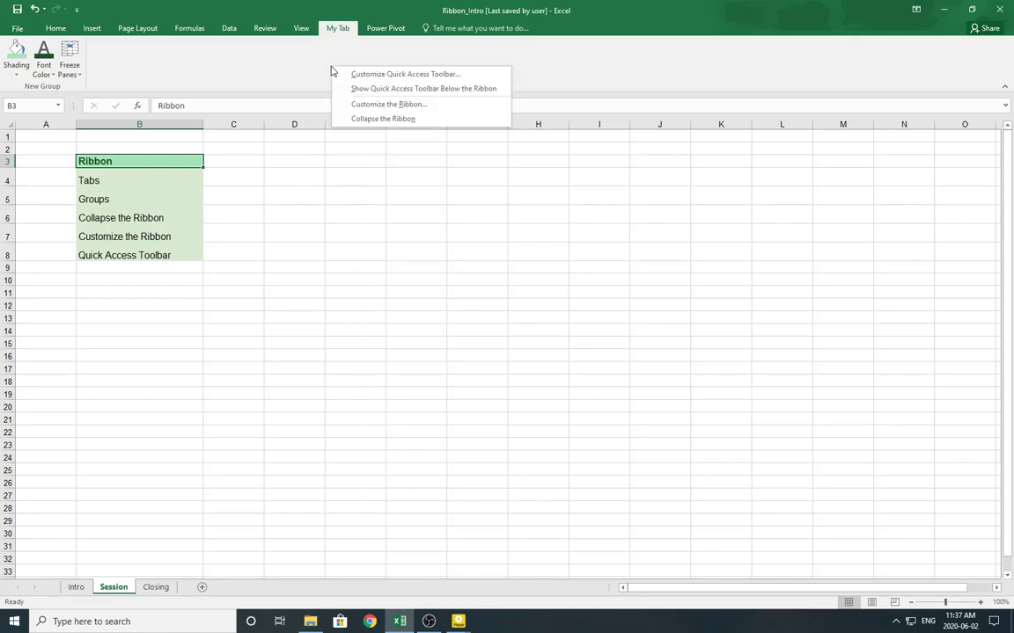
left_click(384, 106)
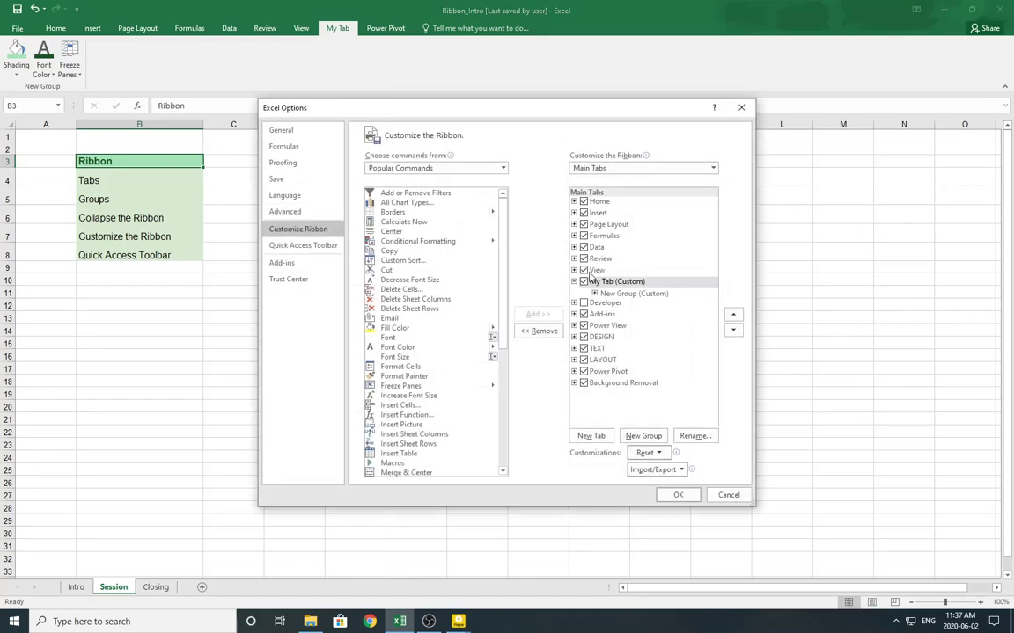
left_click(616, 282)
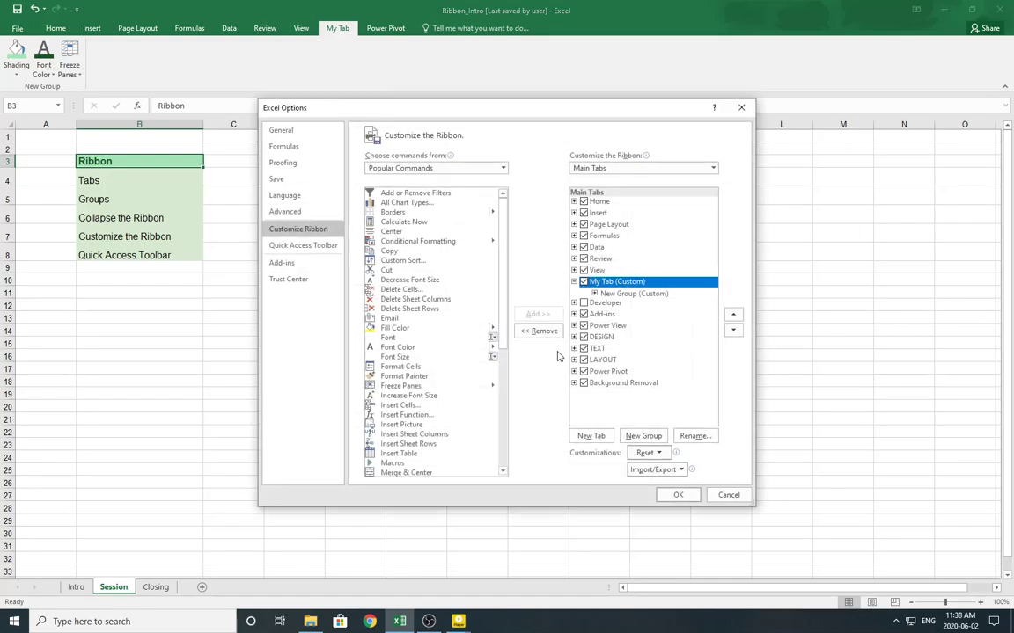
left_click(538, 333)
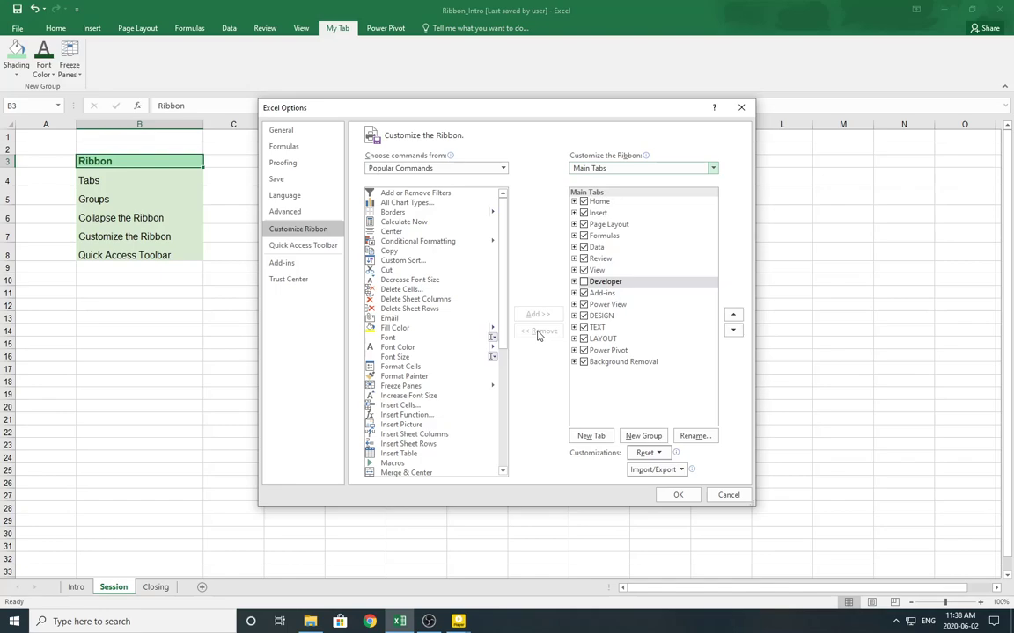
left_click(678, 495)
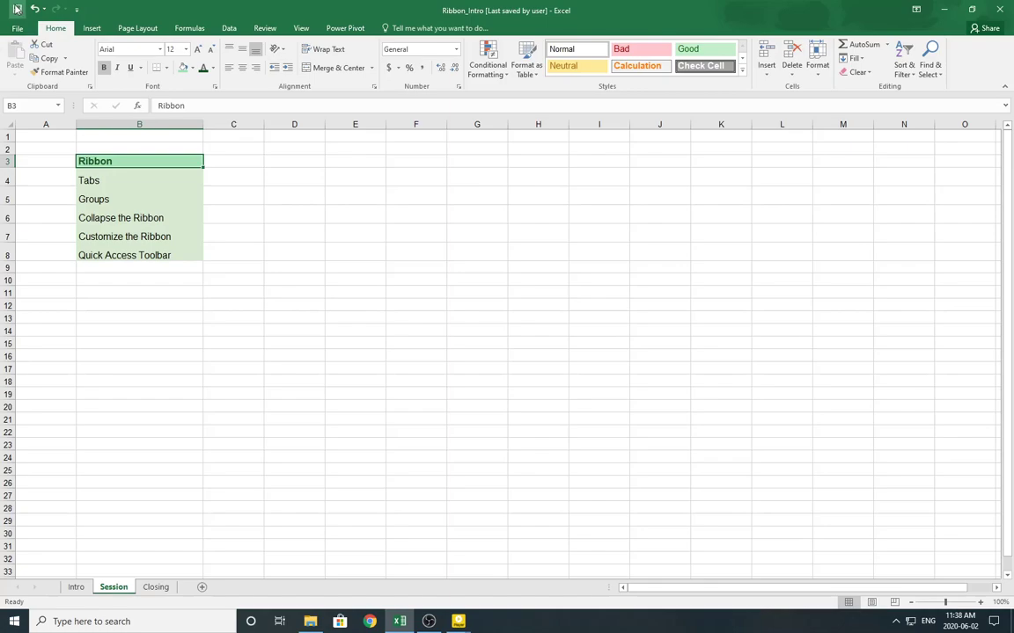
Add the New command to the Quick Access Toolbar
left_click(76, 12)
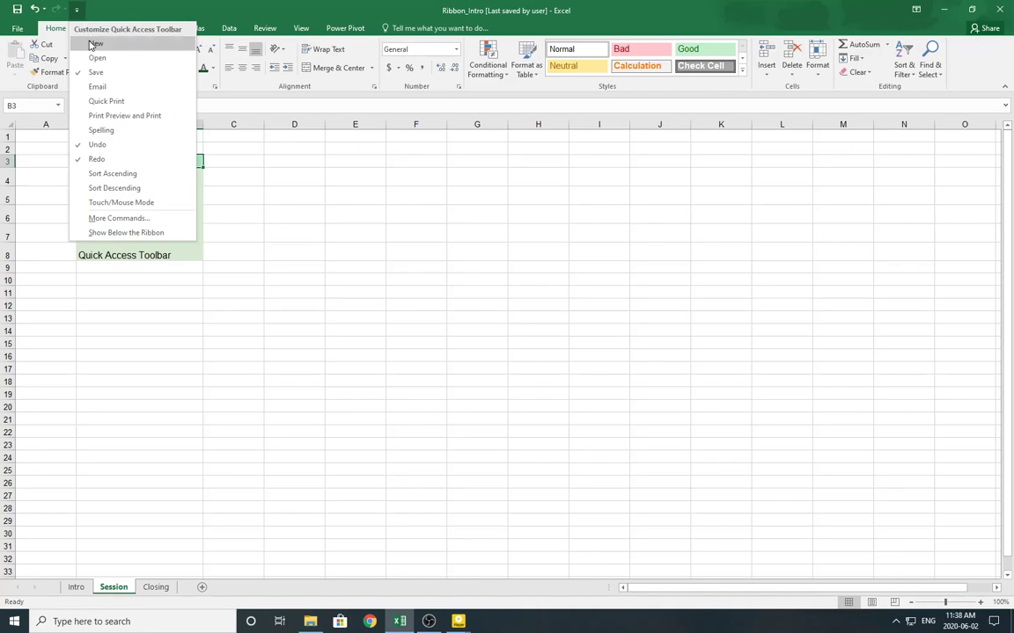
left_click(92, 44)
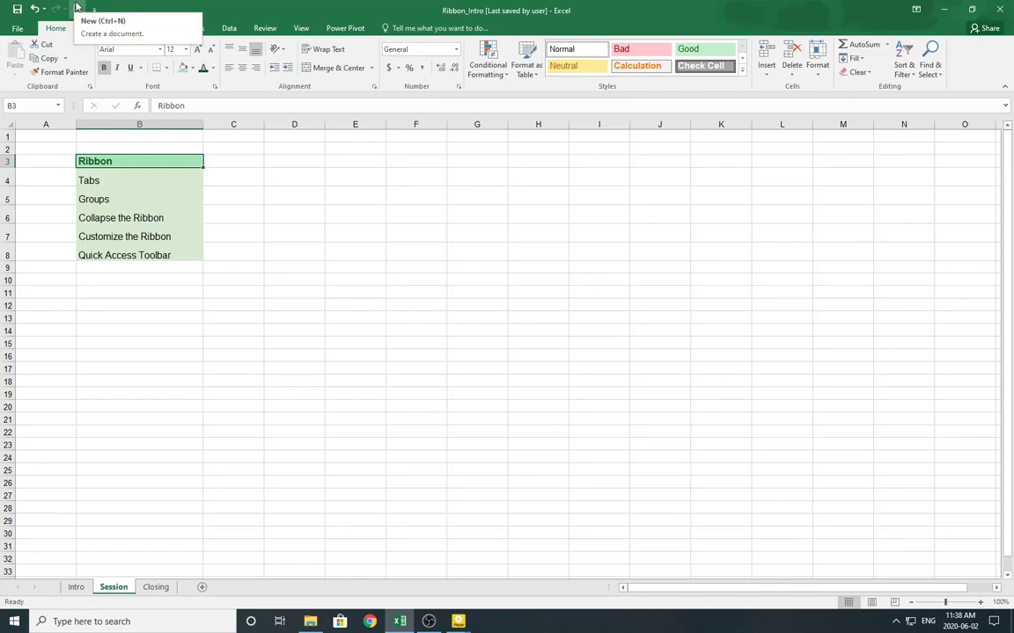
Create a blank workbook with the New command on the Quick Access Toolbar and close it
left_click(76, 8)
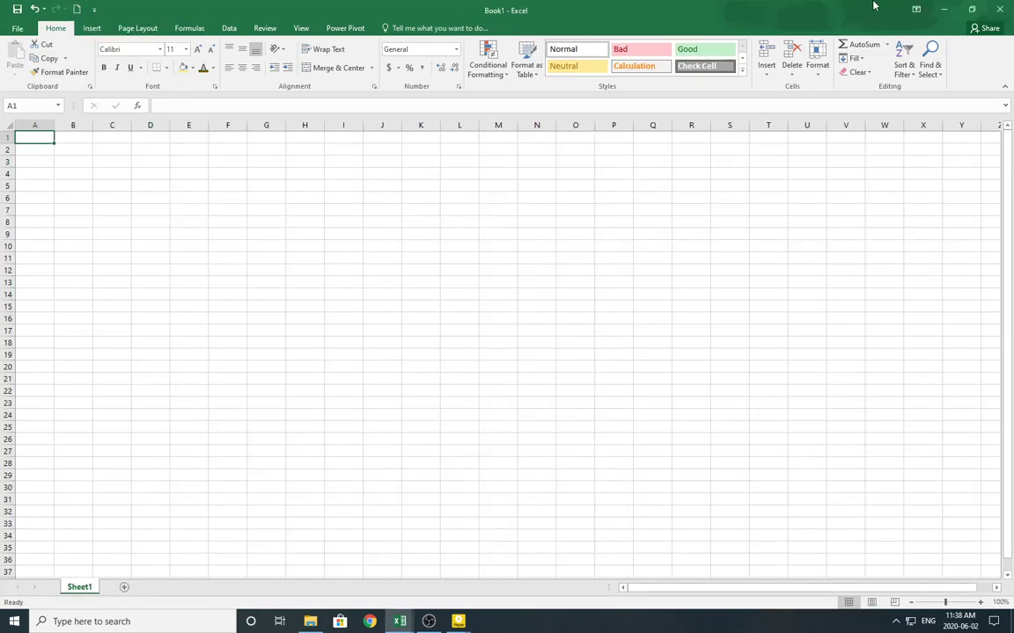
left_click(1003, 8)
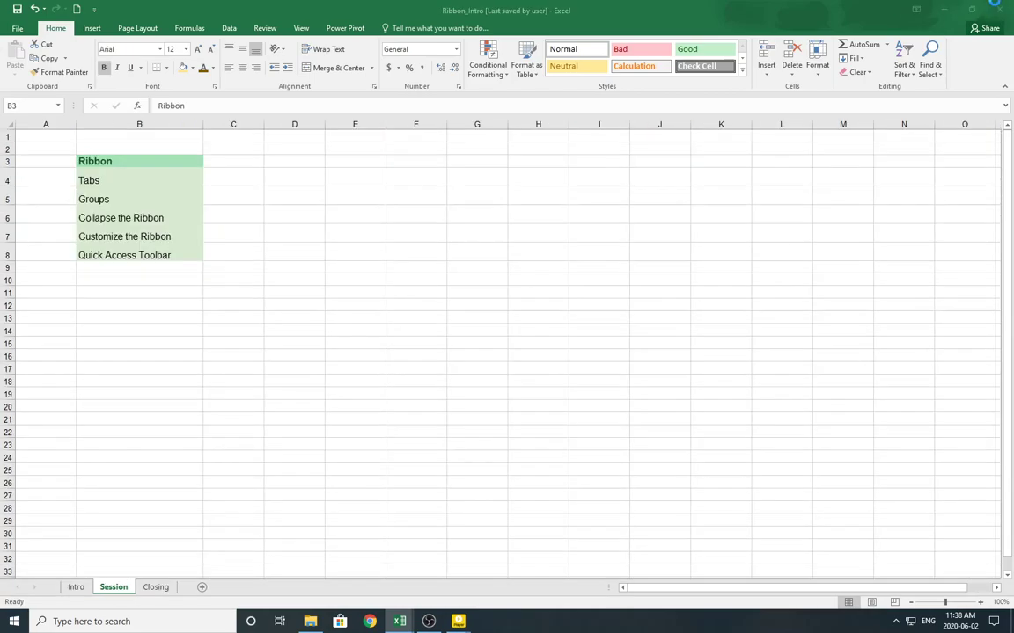
Add the Quick Print and Open commands to the Quick Access Toolbar
left_click(95, 11)
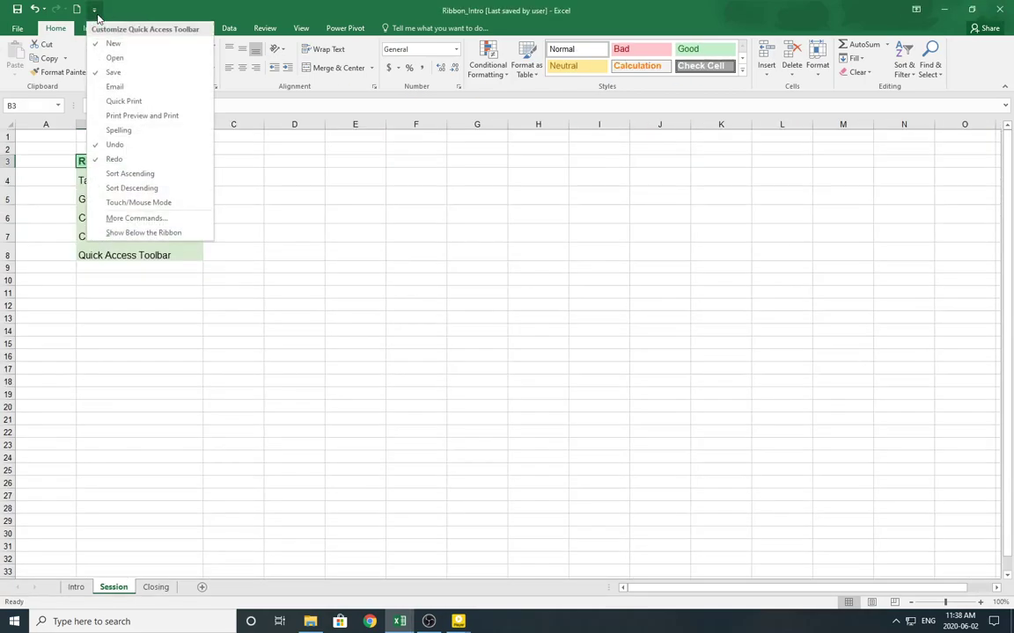
left_click(144, 102)
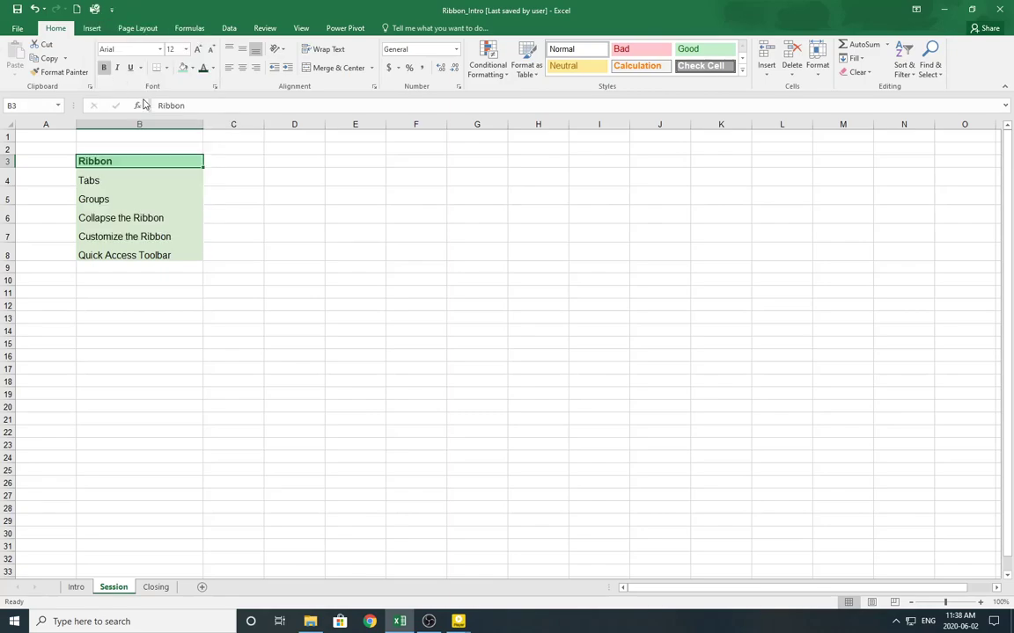
left_click(112, 10)
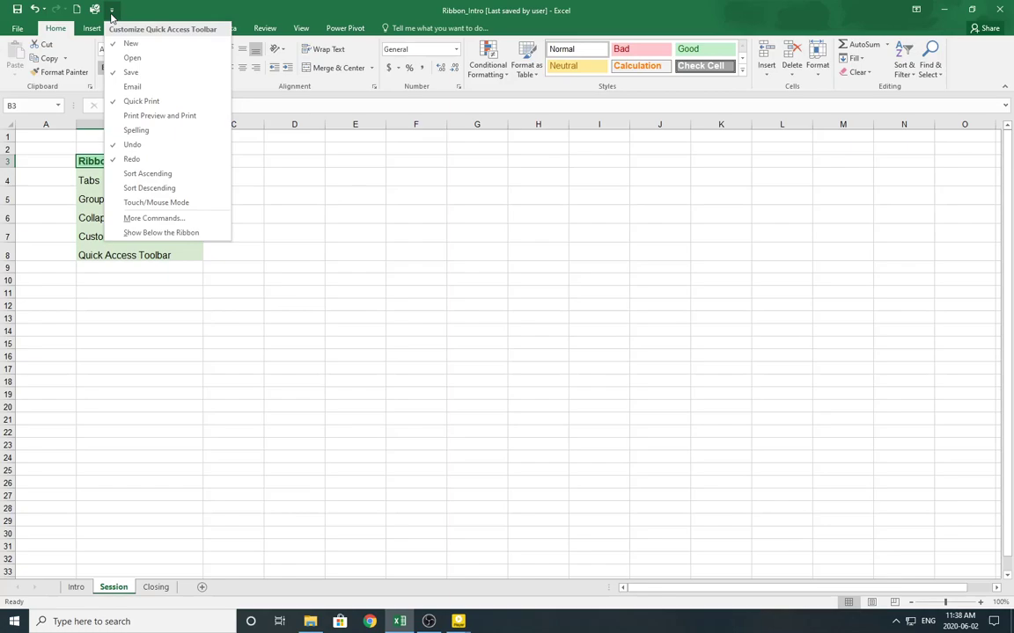
left_click(133, 60)
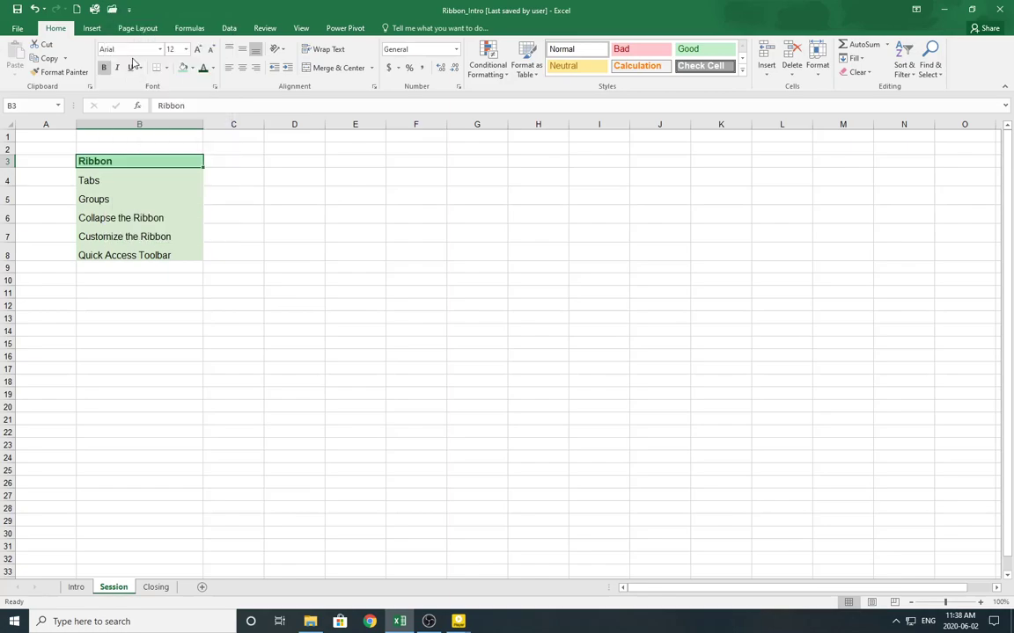
Add the Freeze Panes command from the popular commands to the Quick Access Toolbar and apply the customization
left_click(131, 11)
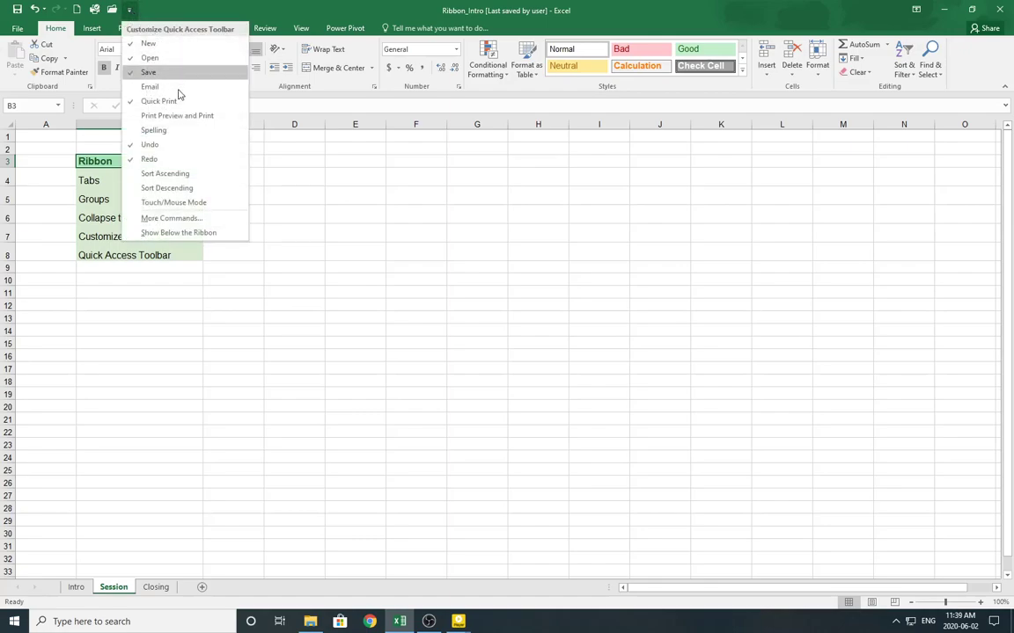
left_click(211, 220)
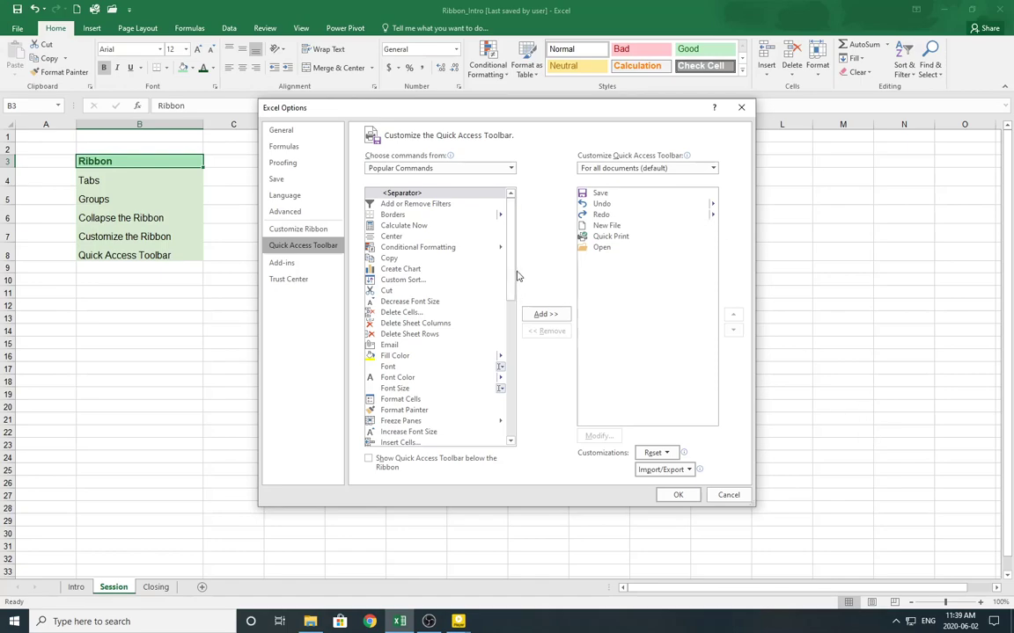
left_click(403, 422)
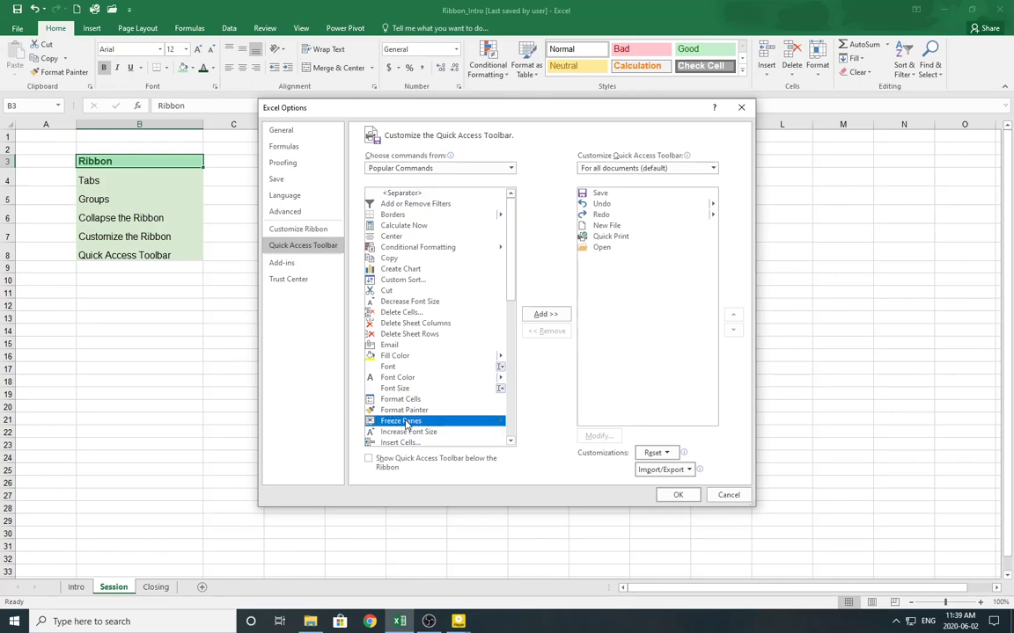
left_click(552, 315)
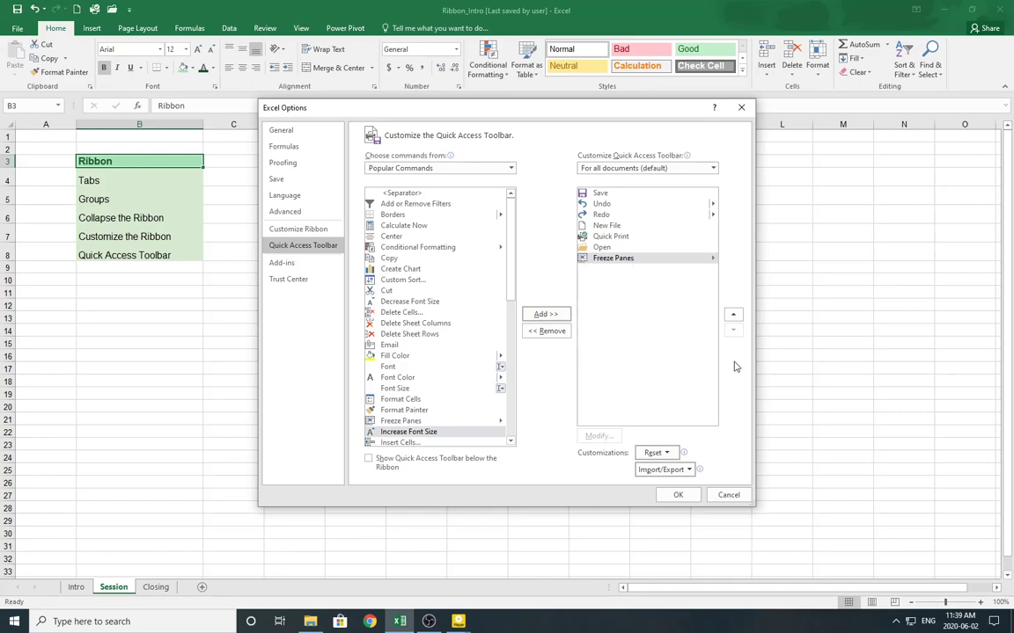
left_click(678, 496)
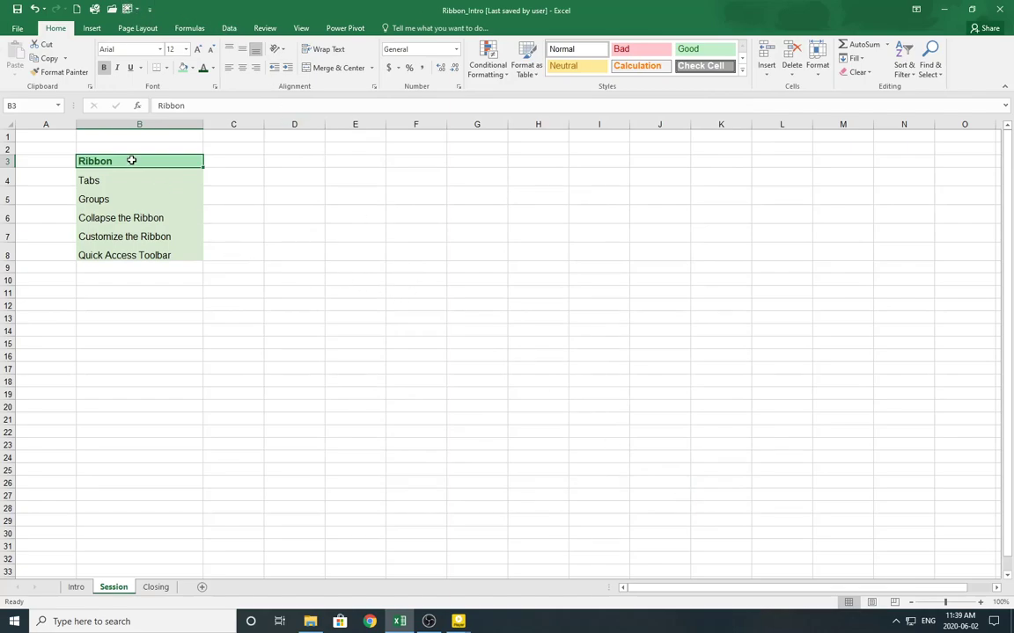
Freeze the panes at cell B3 and check how the worksheet scrolls
left_click(127, 7)
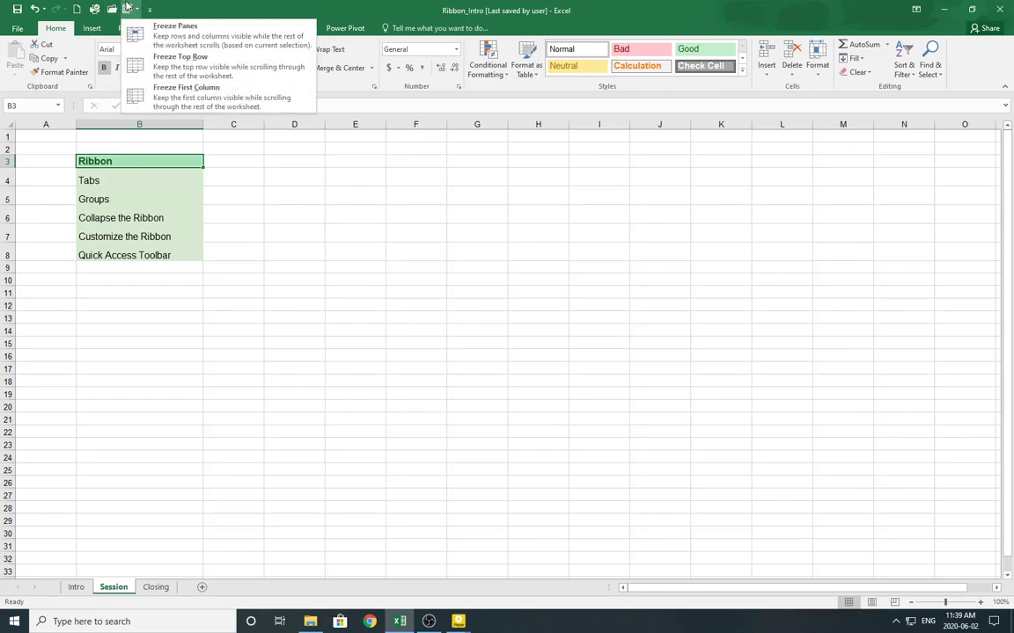
left_click(158, 25)
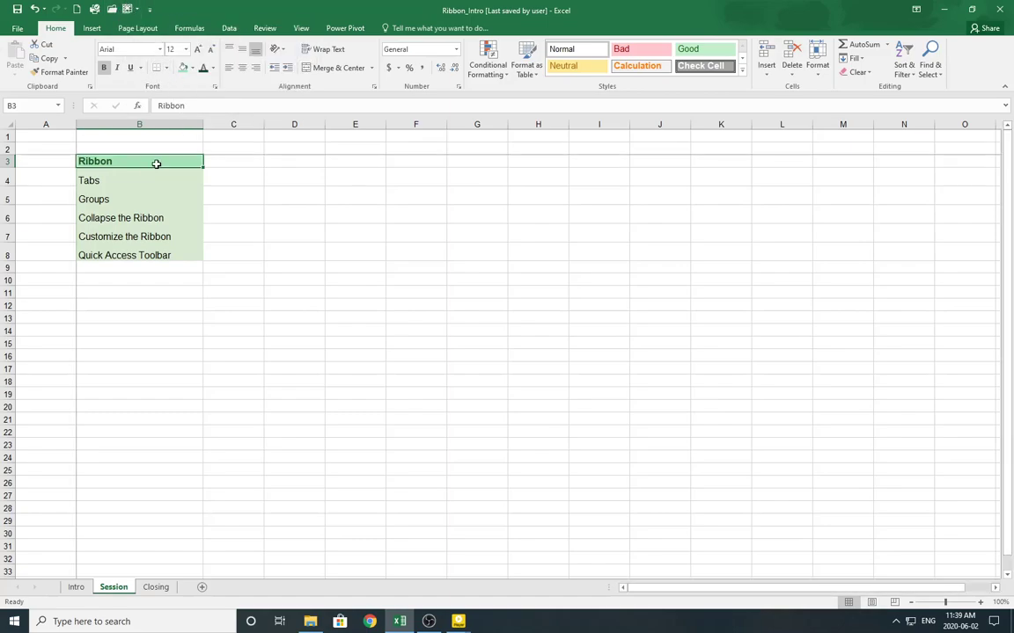
scroll(228, 212, "down", 5)
scroll(231, 219, "up", 5)
Unfreeze the panes and freeze them again at cell B4, so the Ribbon header row is included, and test scrolling
left_click(81, 171)
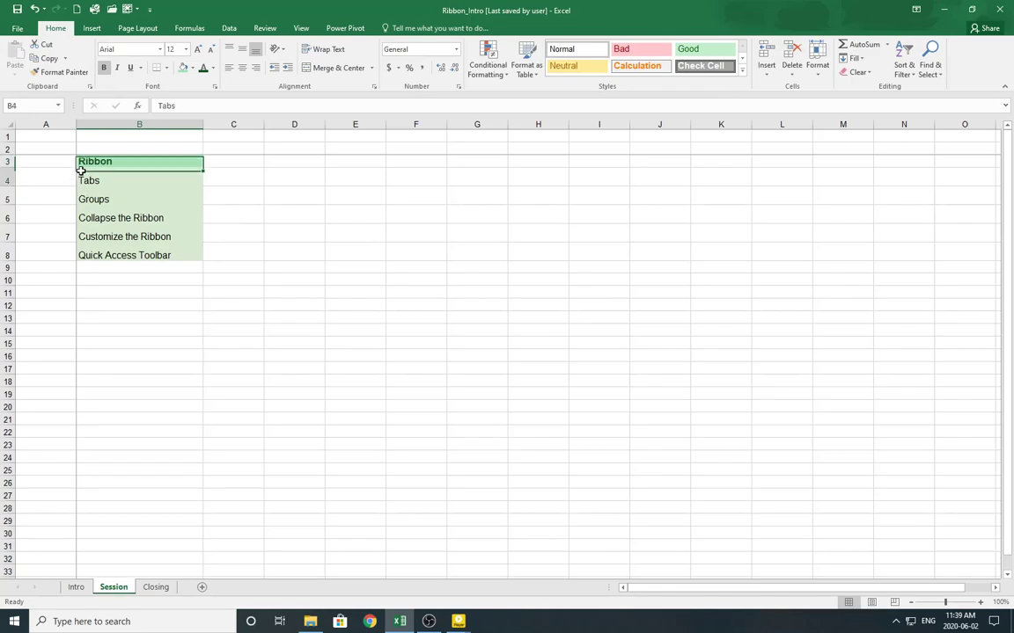
left_click(128, 8)
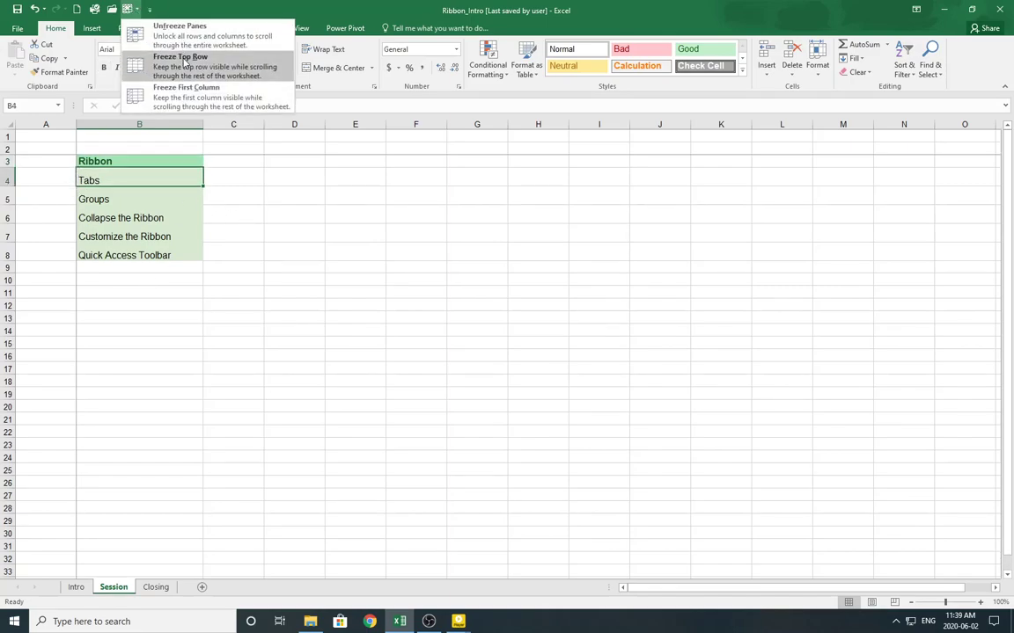
left_click(176, 61)
left_click(135, 10)
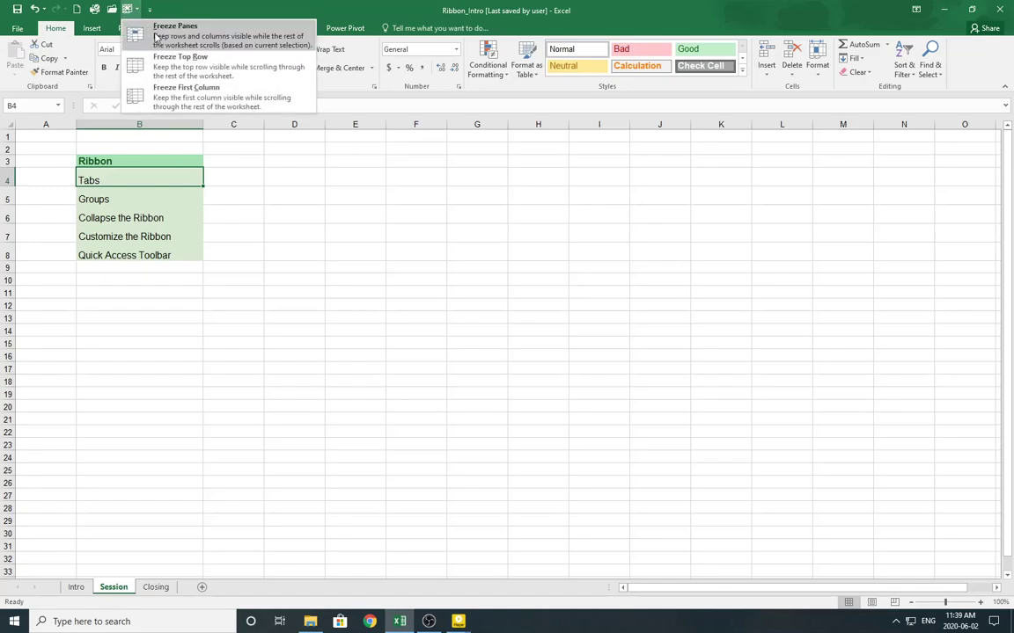
left_click(156, 35)
scroll(255, 249, "down", 3)
scroll(268, 258, "up", 3)
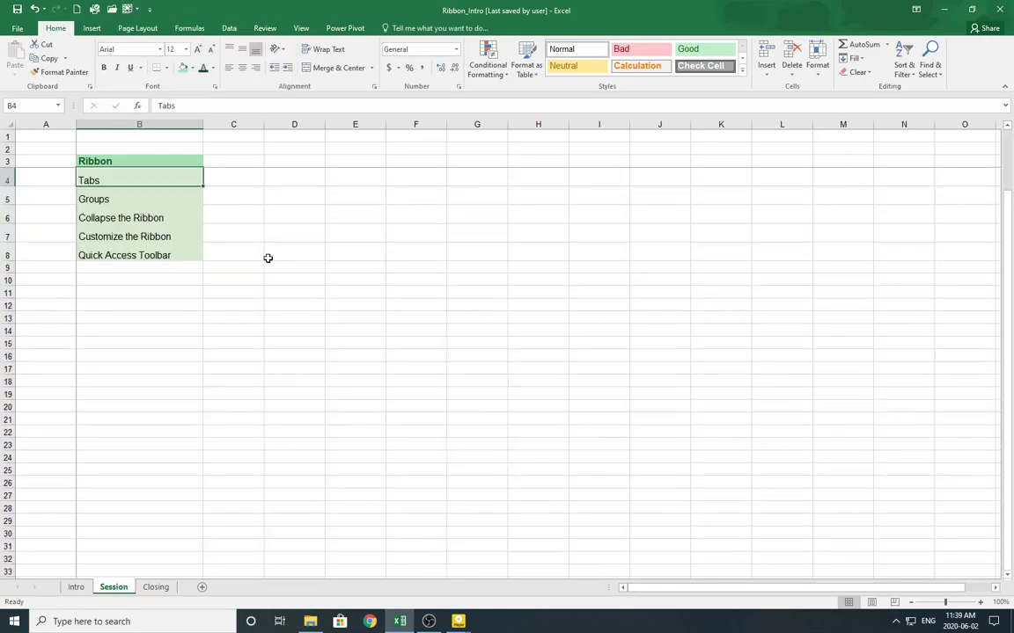
Deselect the list and display the Closing worksheet
left_click(269, 263)
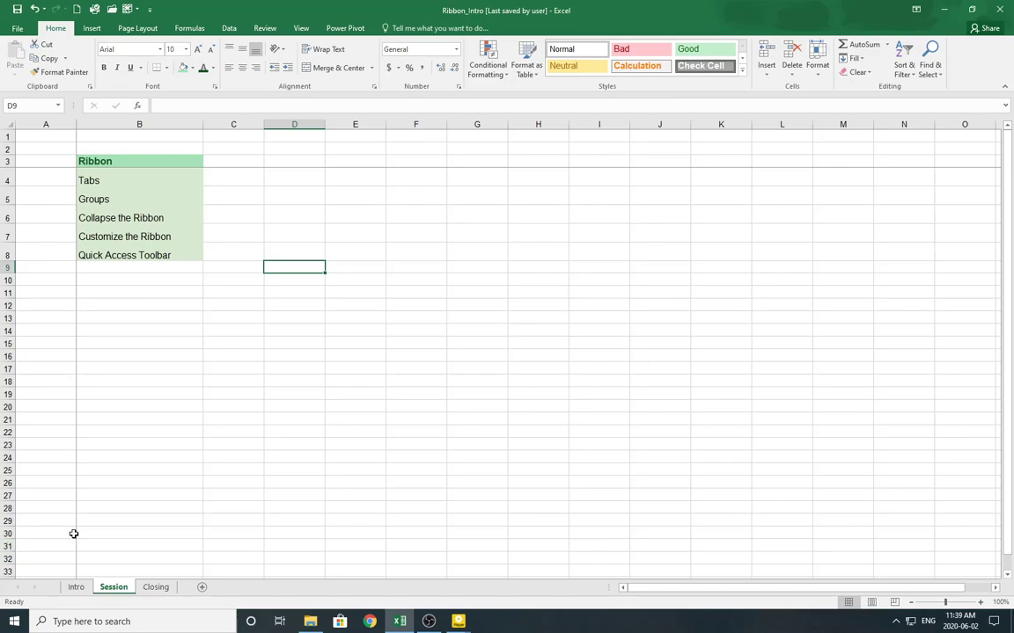
left_click(156, 587)
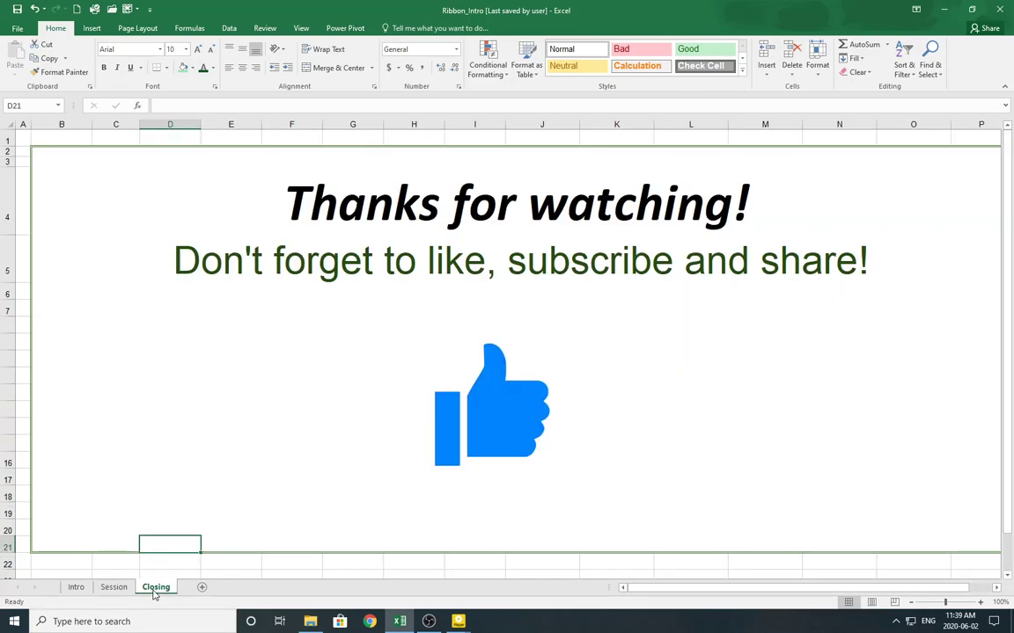